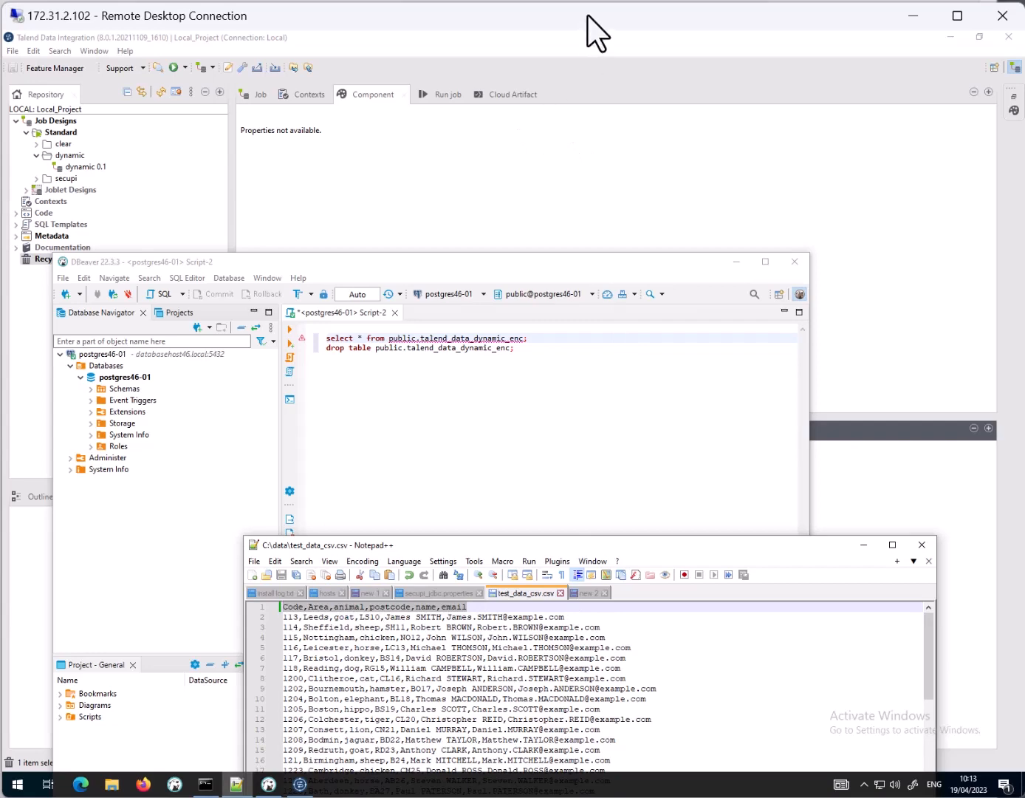
Step: Put DBeaver out of the way and view the settings of the tDBOutput_1 component in the Talend job
click(781, 172)
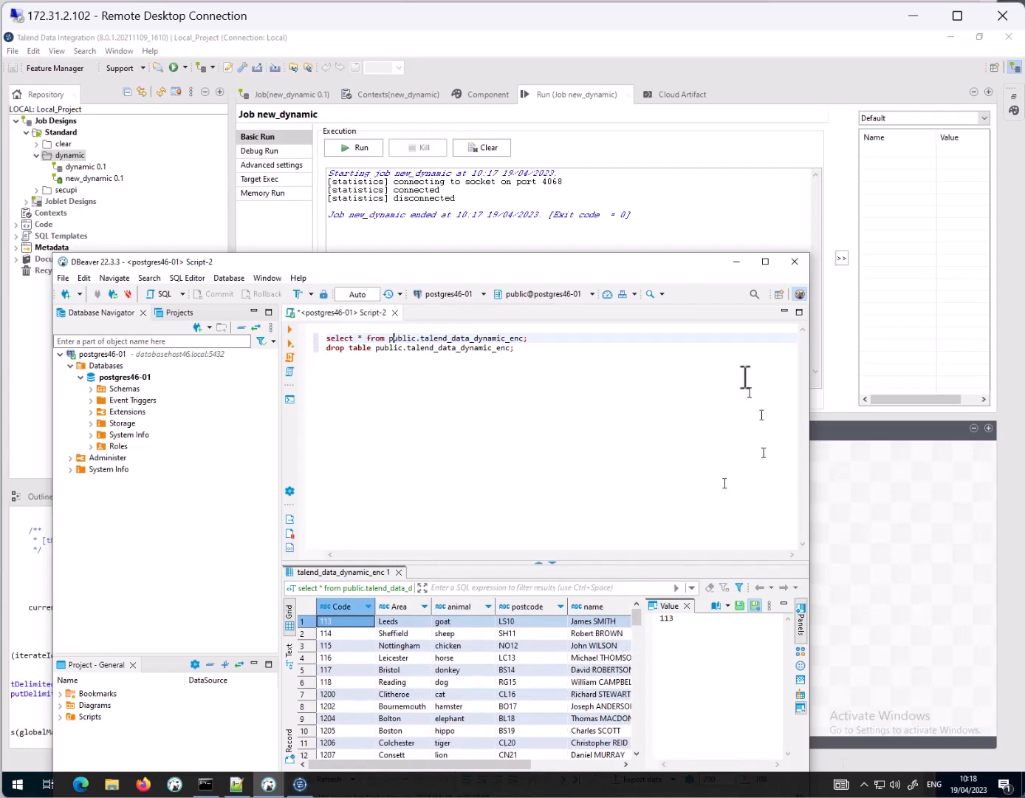
click(736, 262)
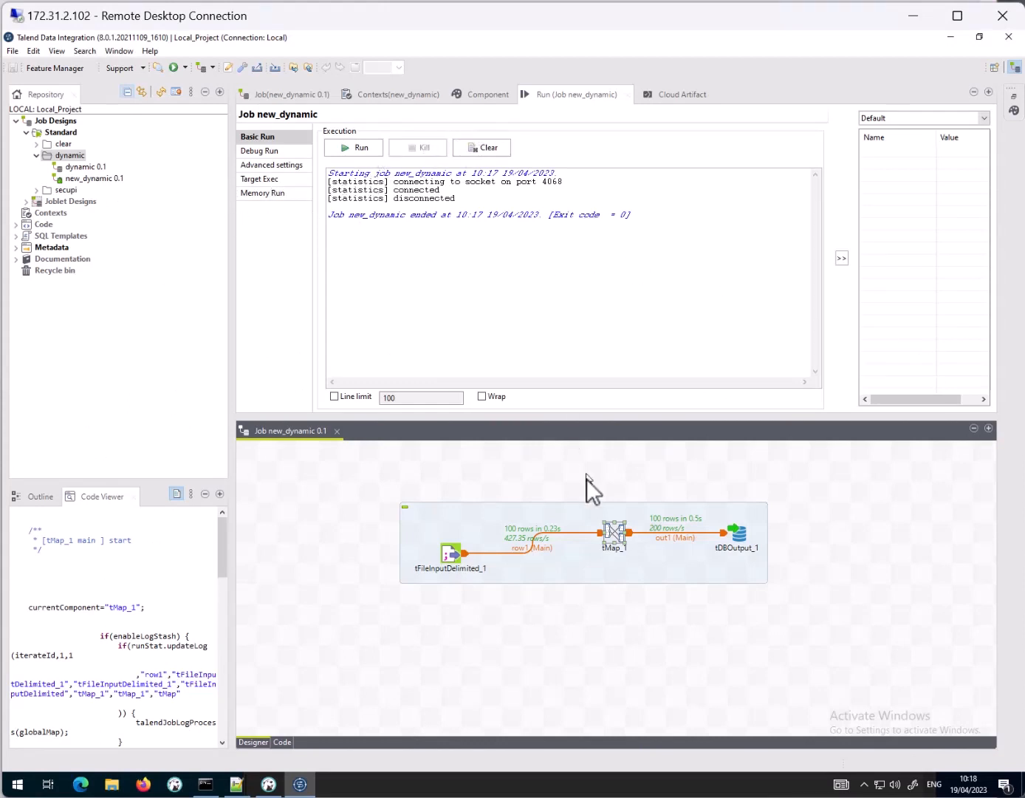
click(740, 533)
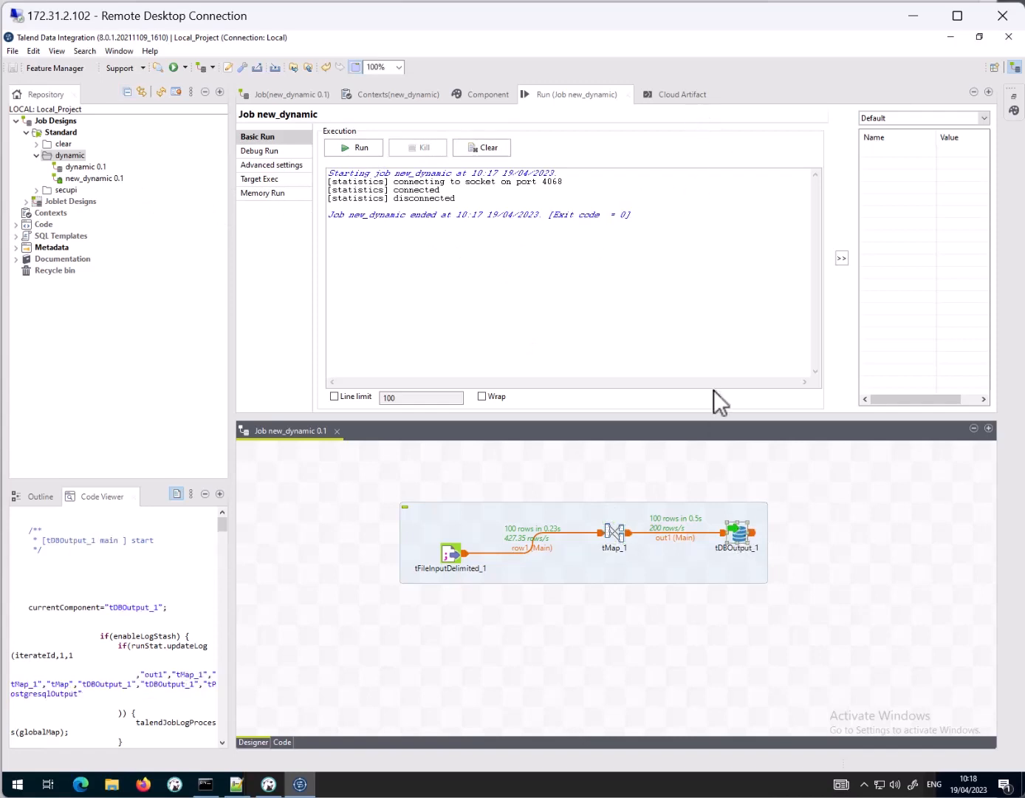
double_click(741, 537)
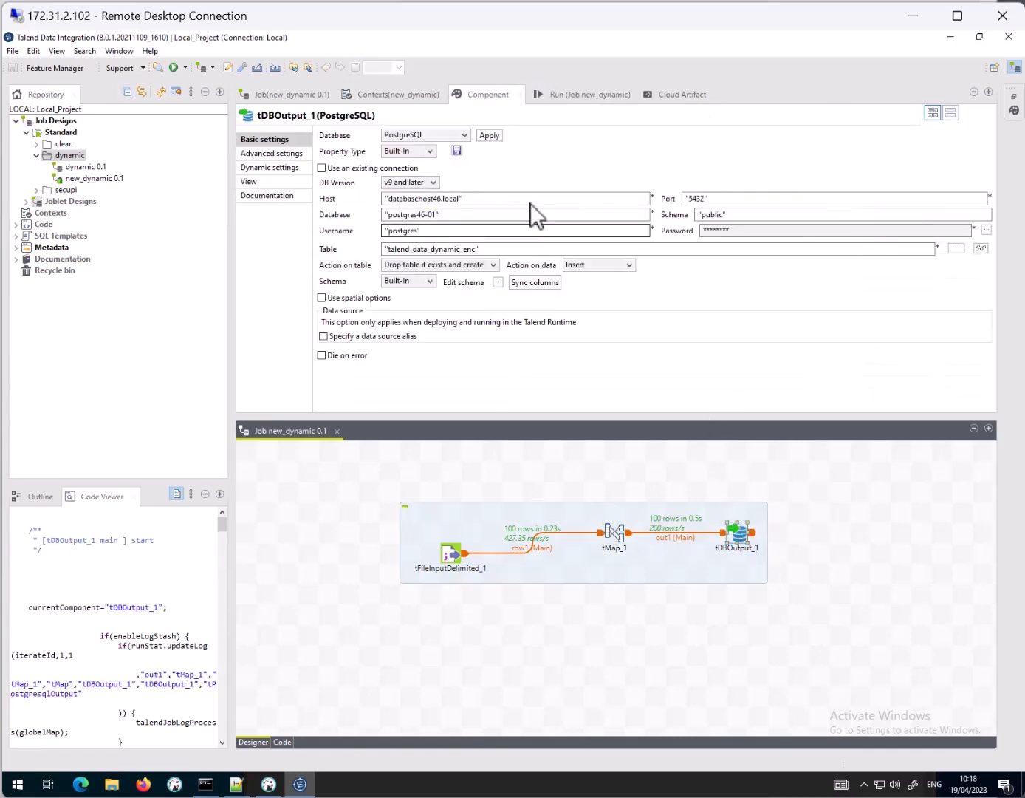
click(277, 156)
Step: Enable specific JVM arguments in the advanced run settings of the new_dynamic job
click(590, 94)
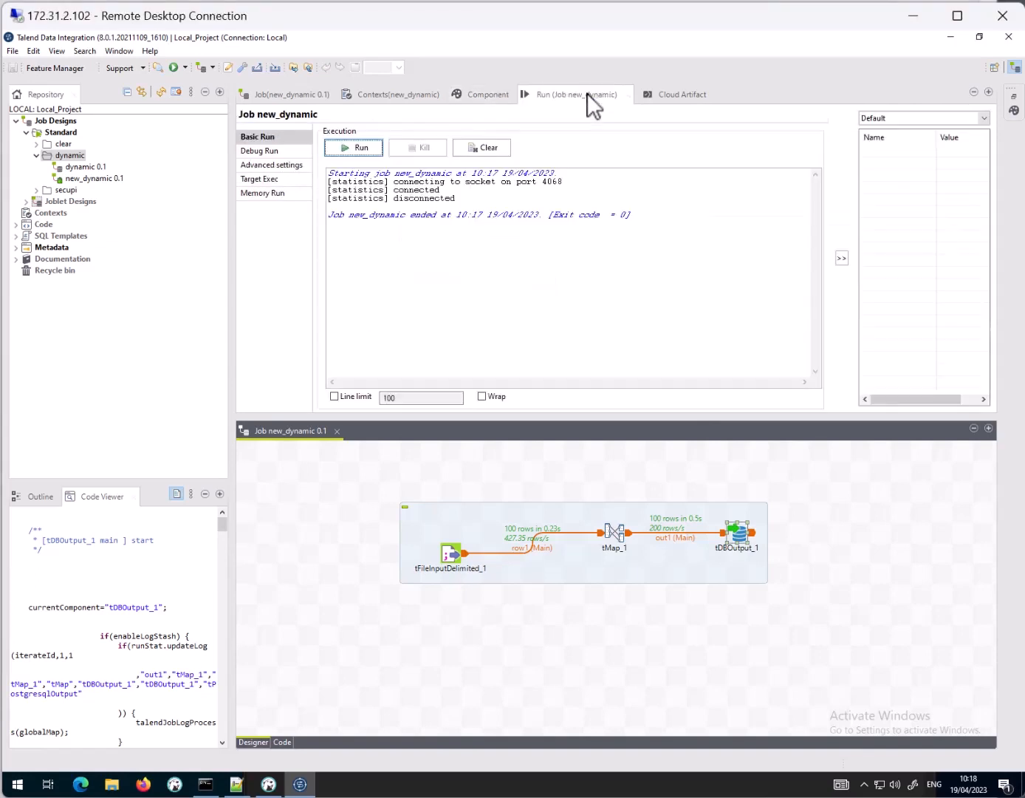
click(257, 166)
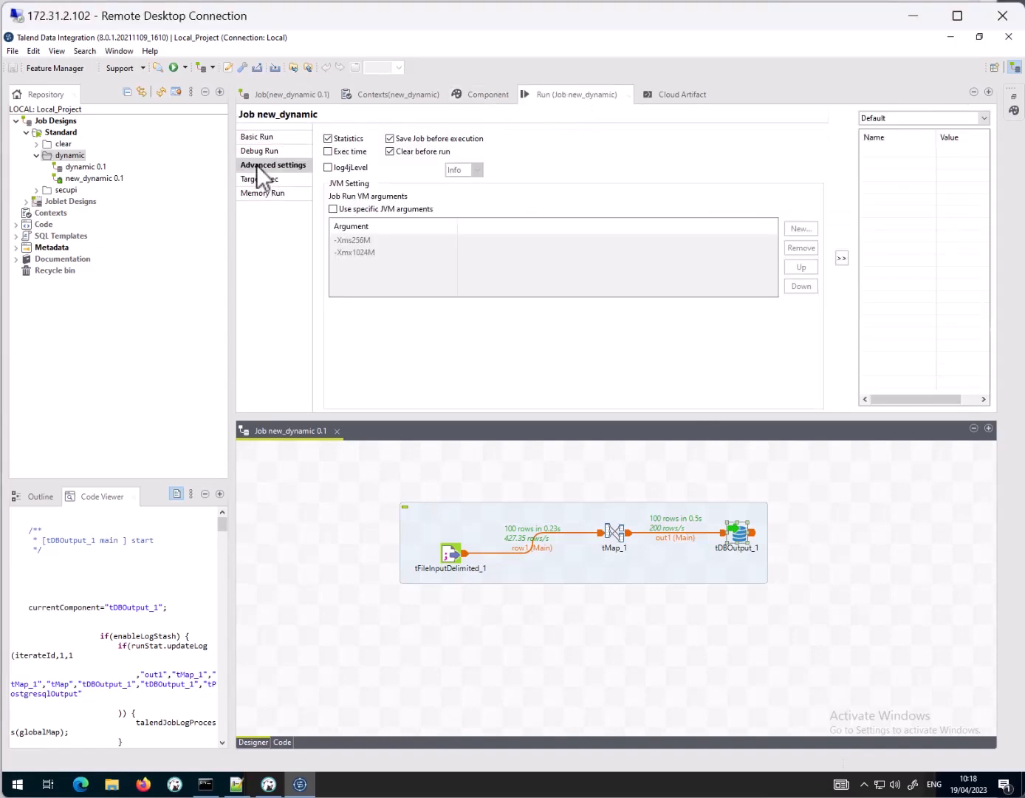
click(349, 212)
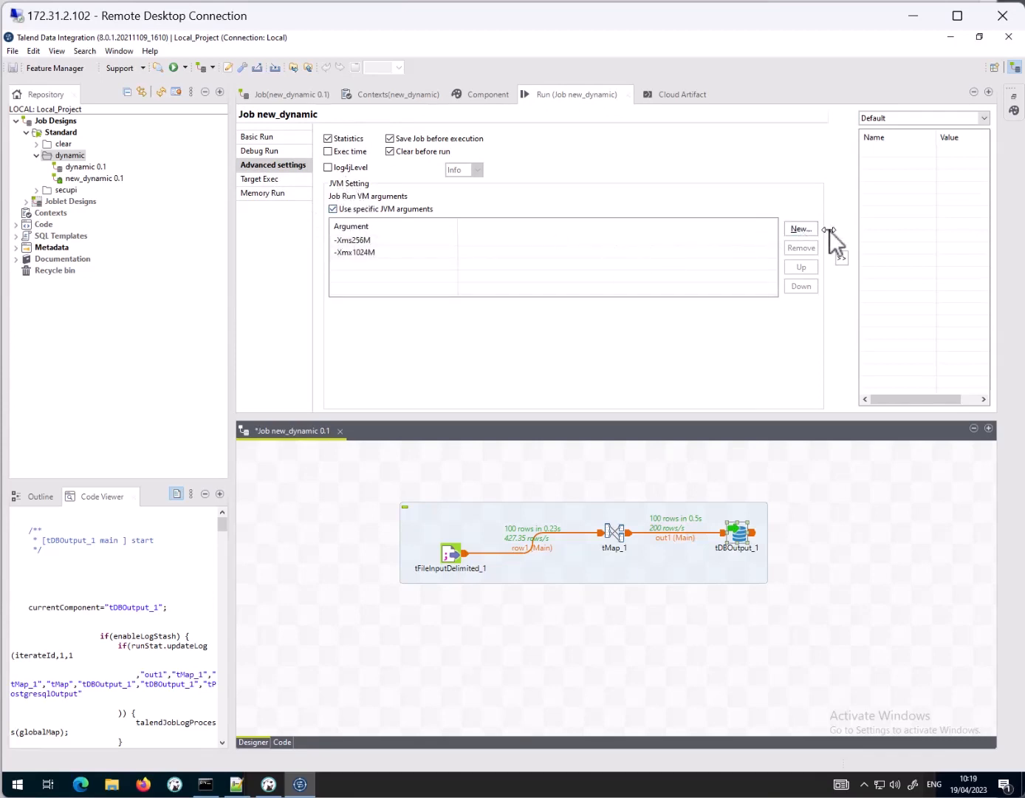
Step: Add the VM argument -javaagent:c:/opt/secupi/secupi-boot-3e34b9c7-6ffc-4ff2-b8a2-8723e72cf4ea.jar to the job, copying it from the new 1 notes in Notepad++
click(803, 231)
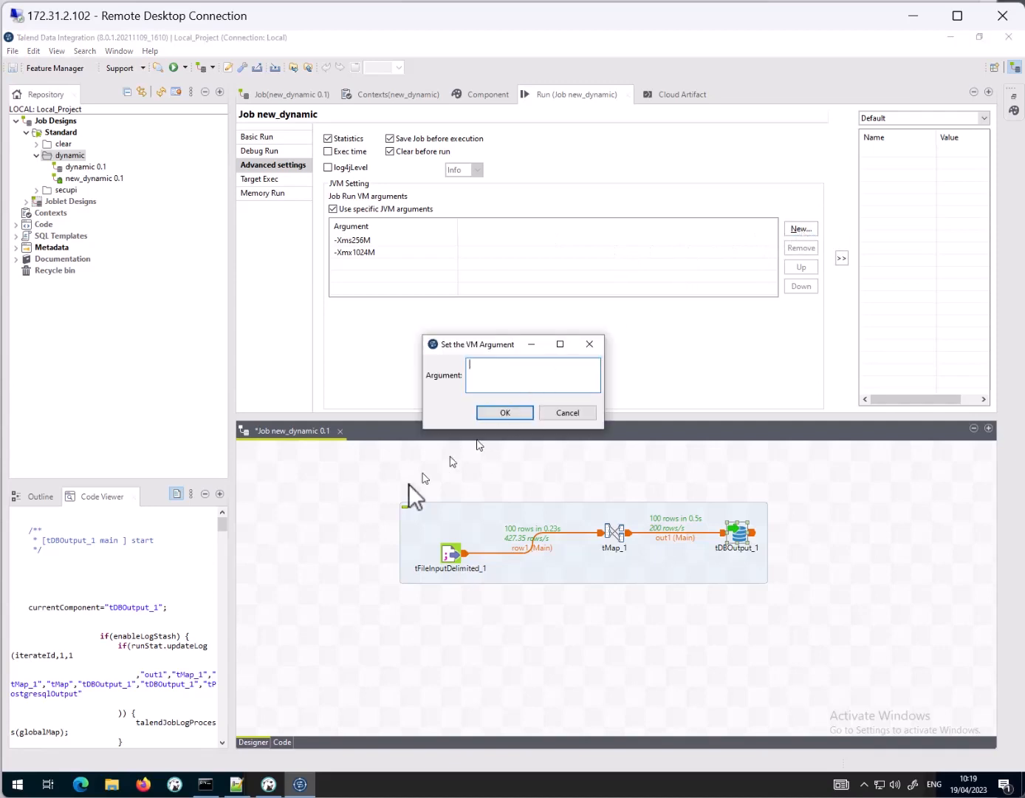
click(237, 784)
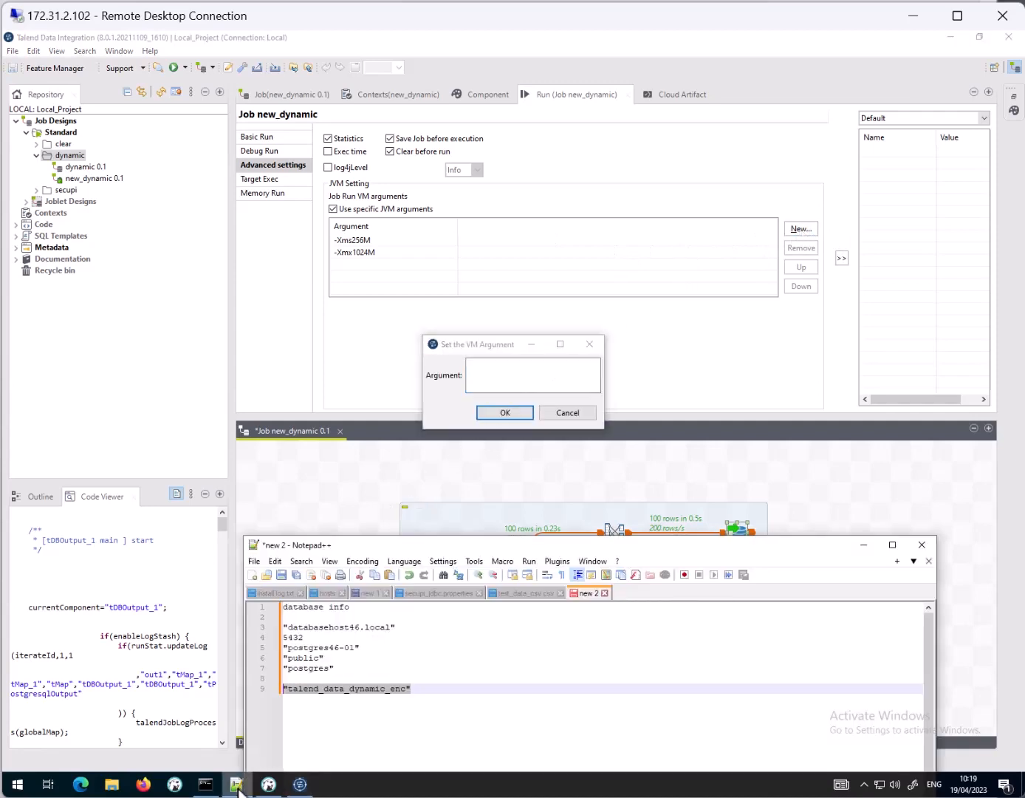
click(369, 593)
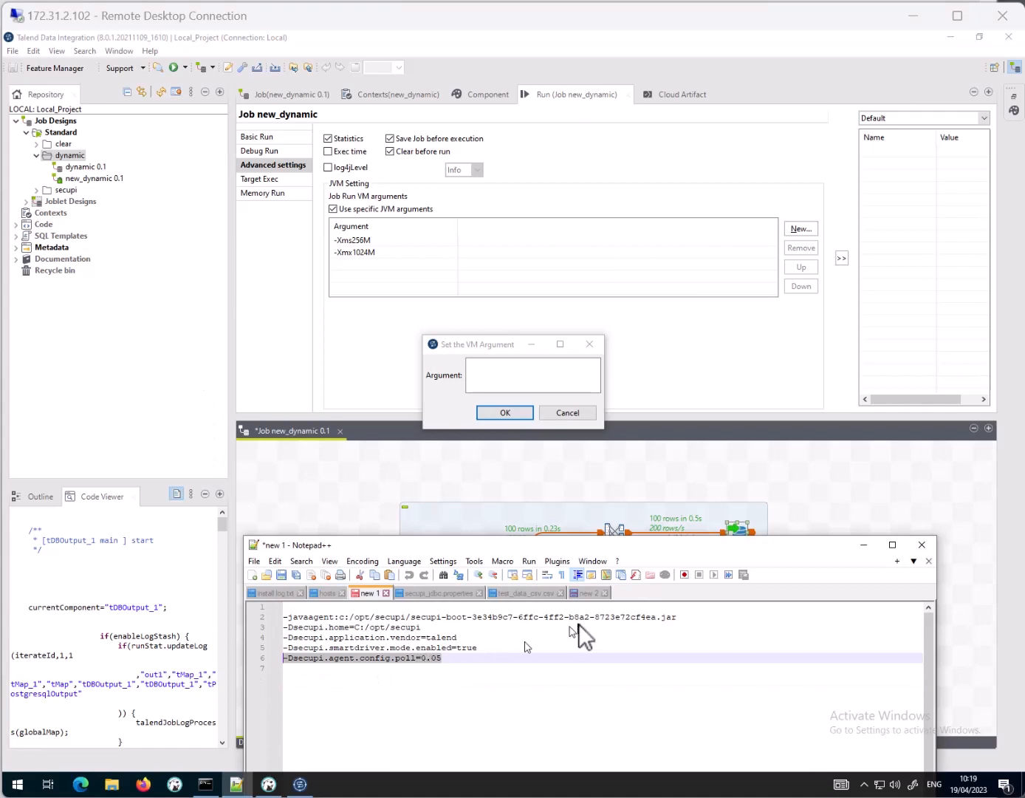
click(680, 617)
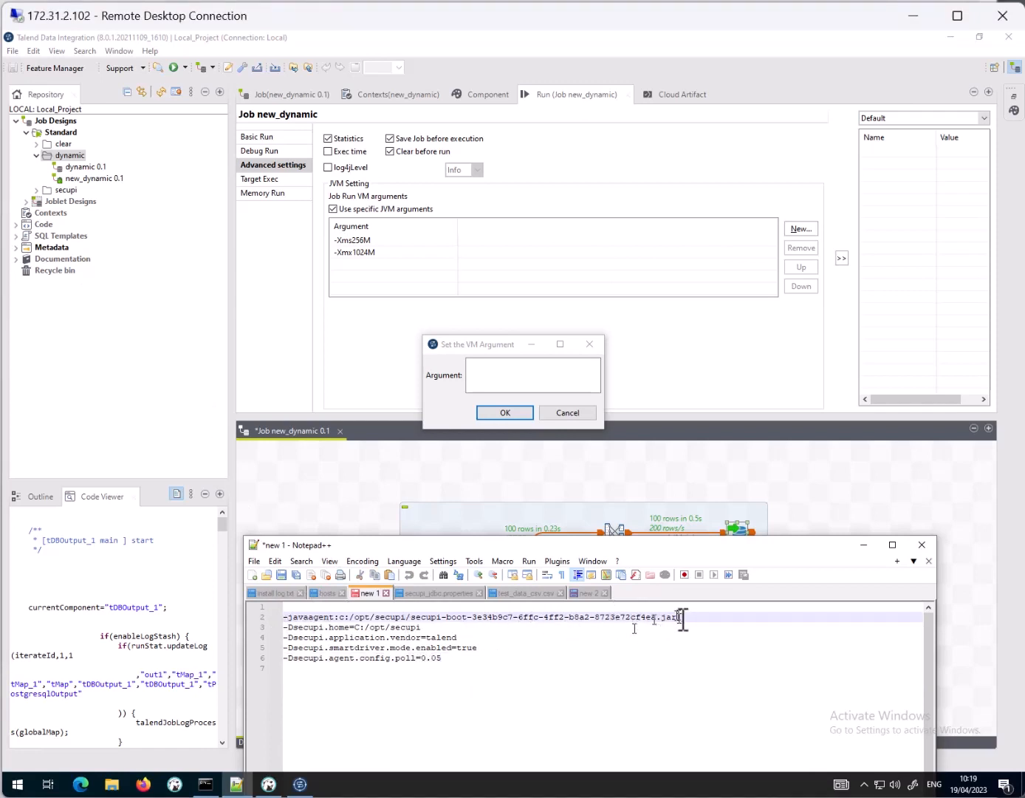
drag(681, 617, 280, 617)
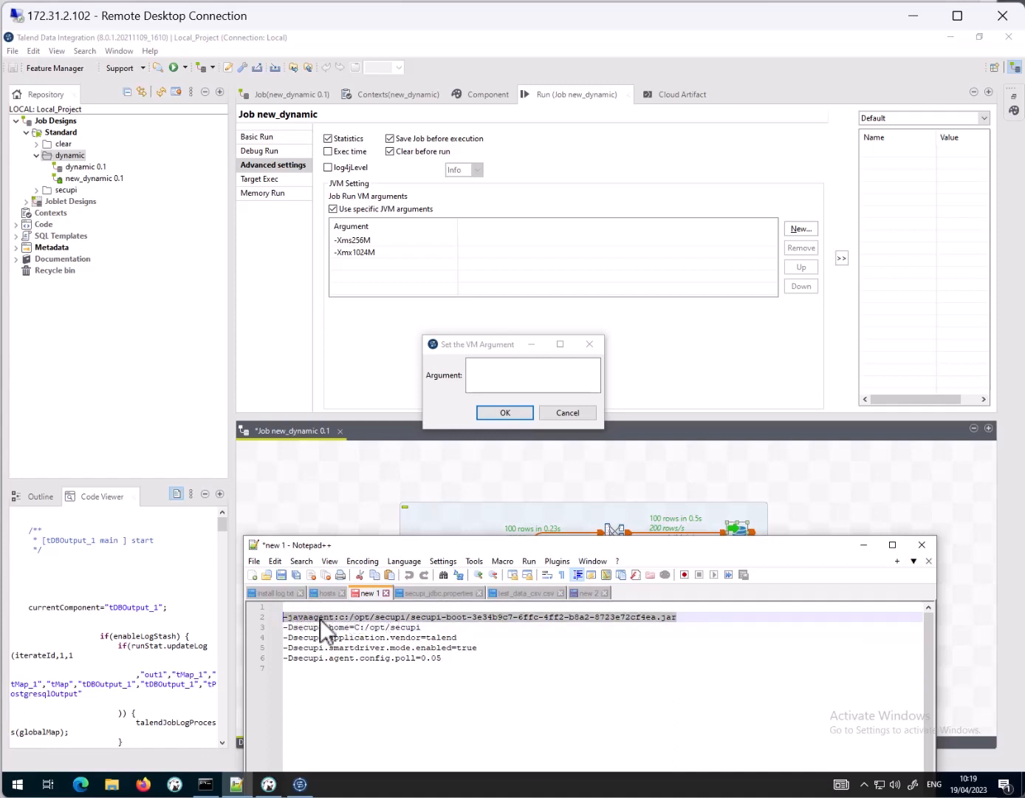
key(ctrl+c)
click(502, 362)
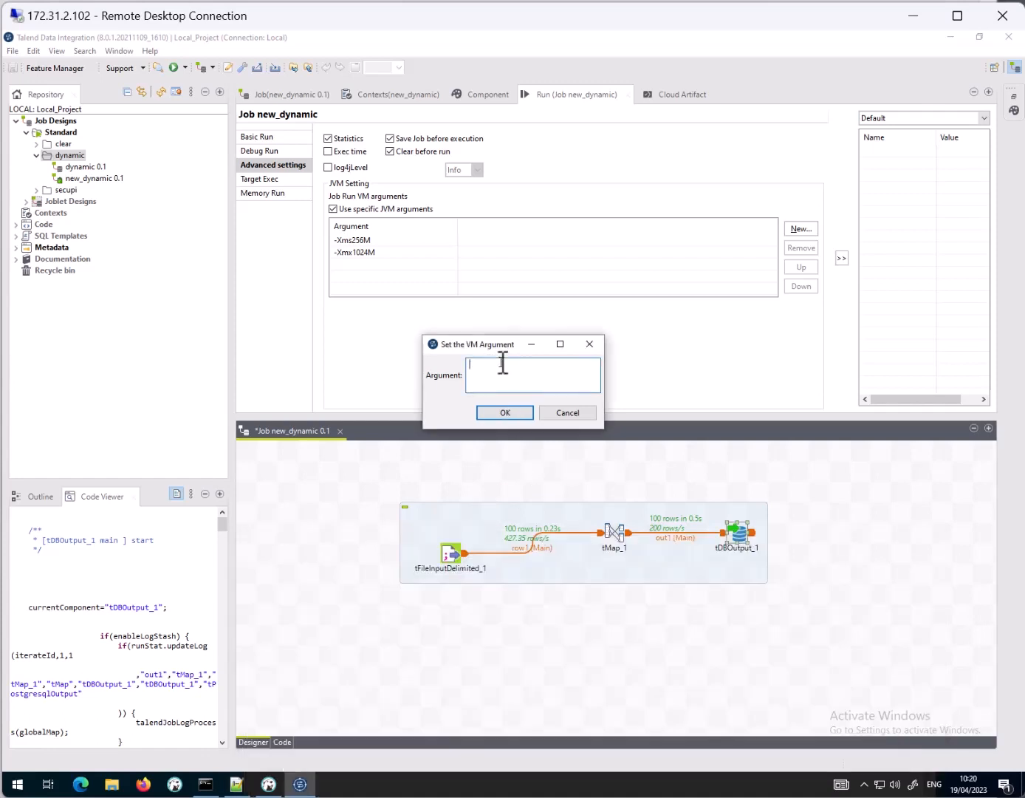
key(ctrl+v)
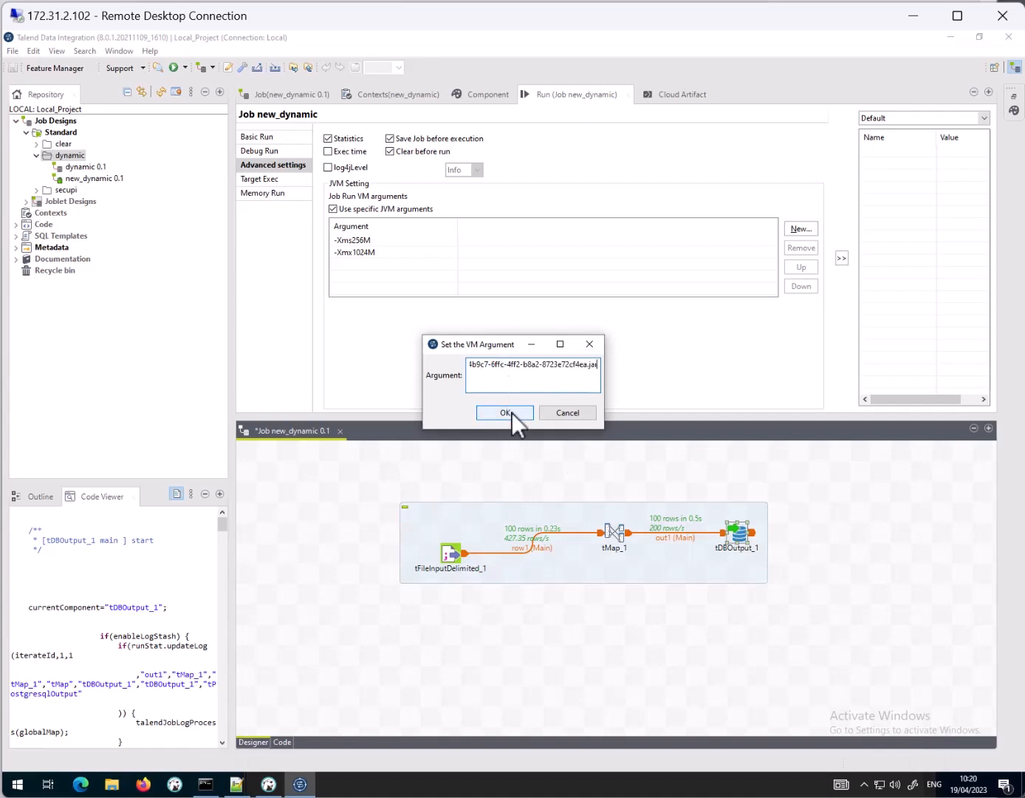
click(512, 413)
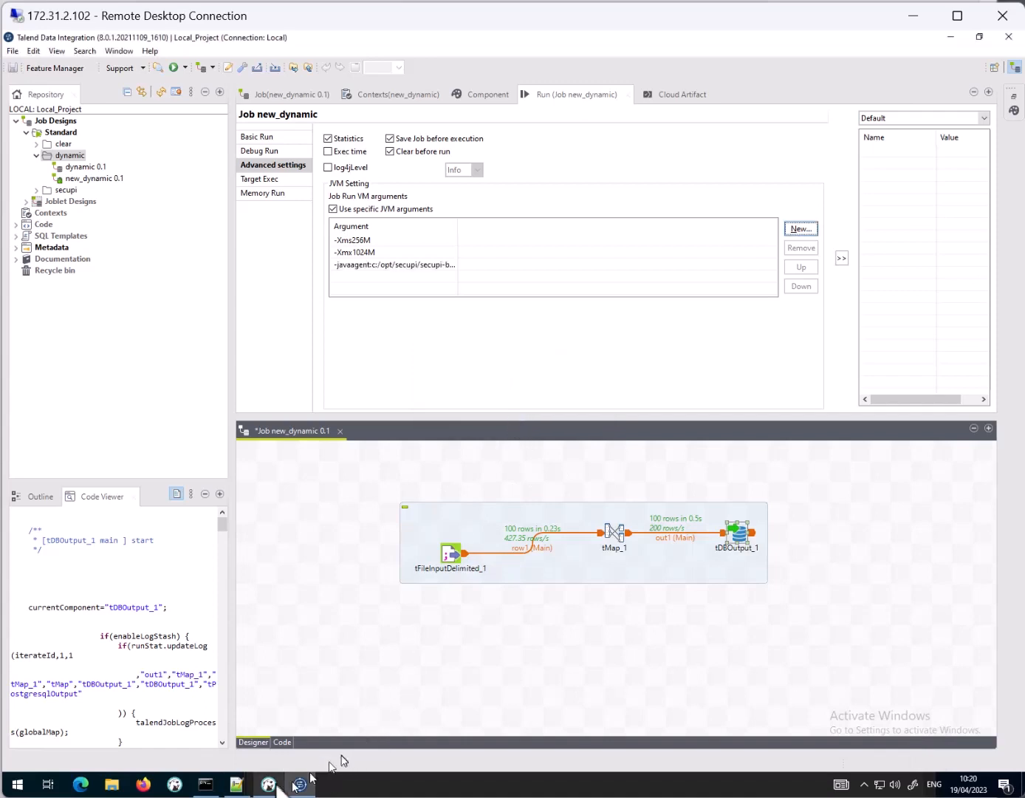
Step: Copy -Dsecupi.home=C:/opt/secupi from the Notepad++ notes and add it as another VM argument of the Talend job
mouse_move(243, 790)
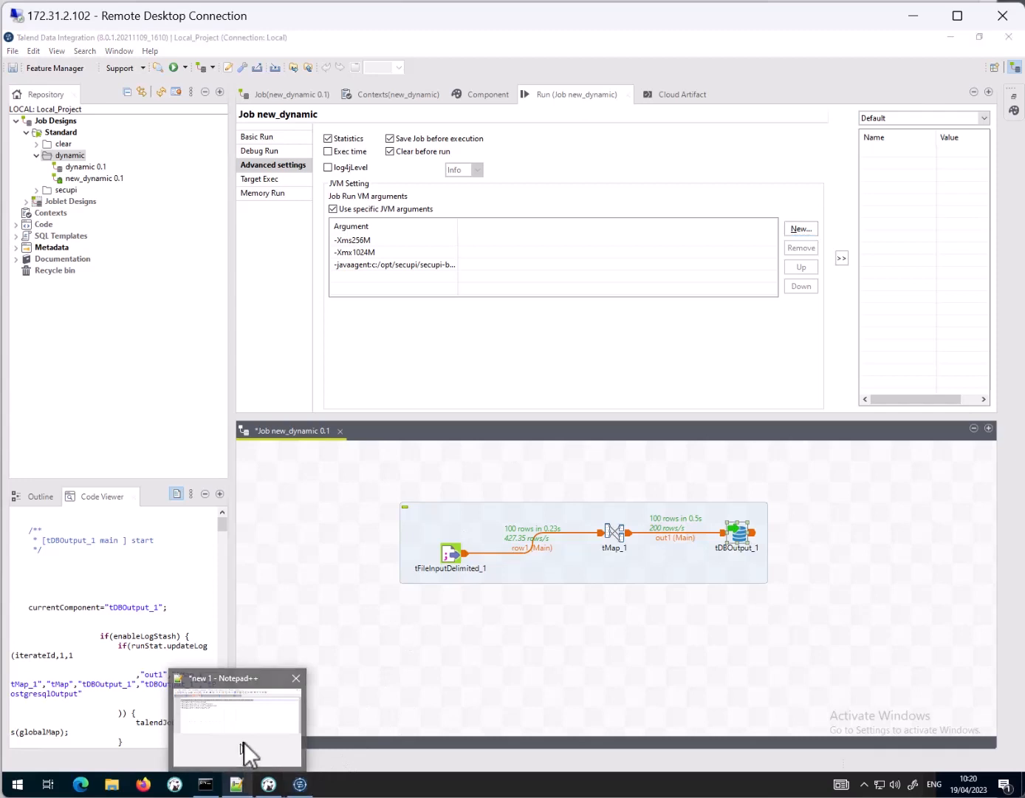
click(245, 755)
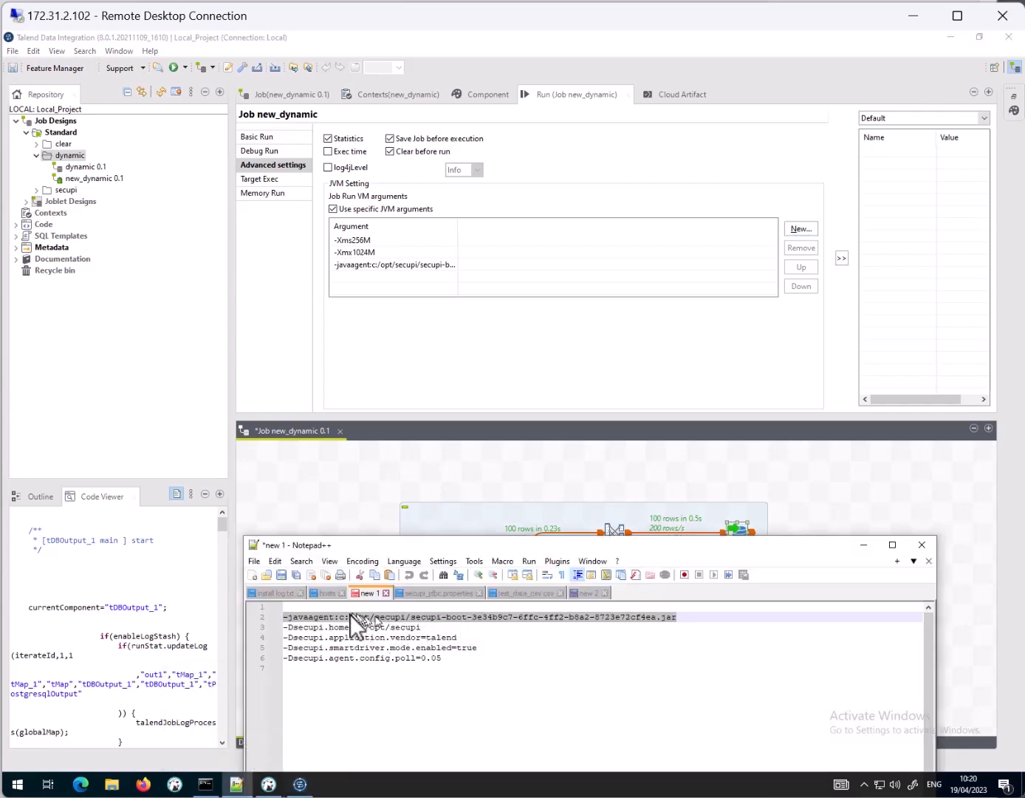
click(448, 628)
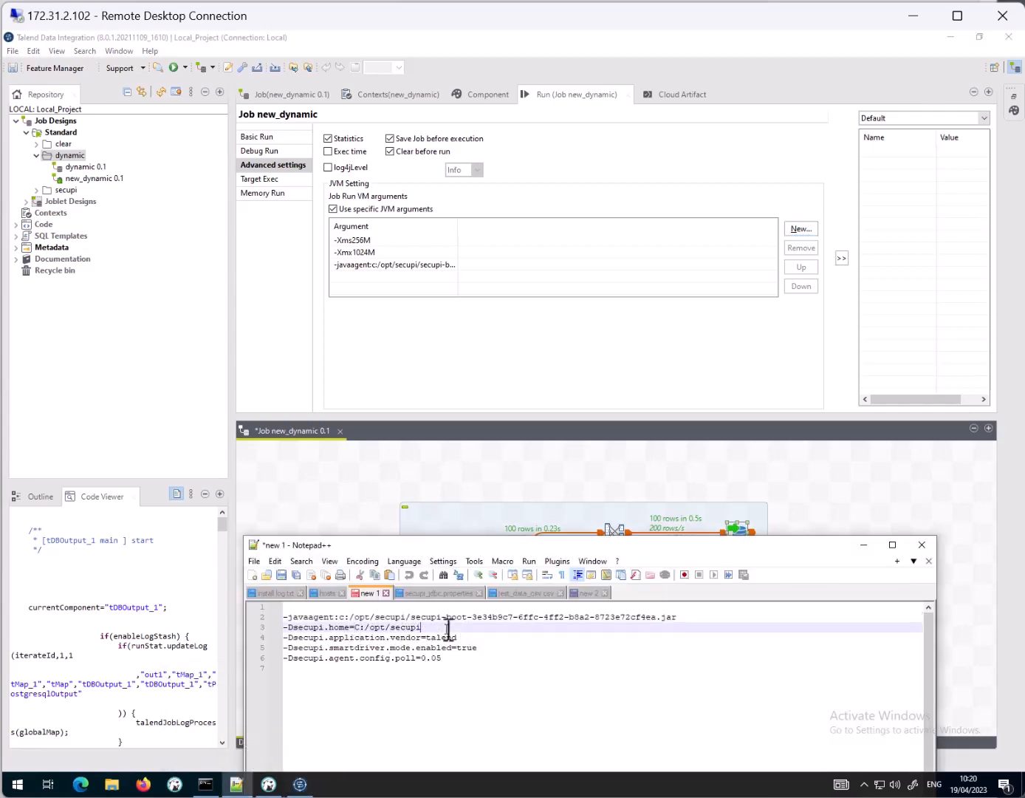
drag(448, 628, 280, 631)
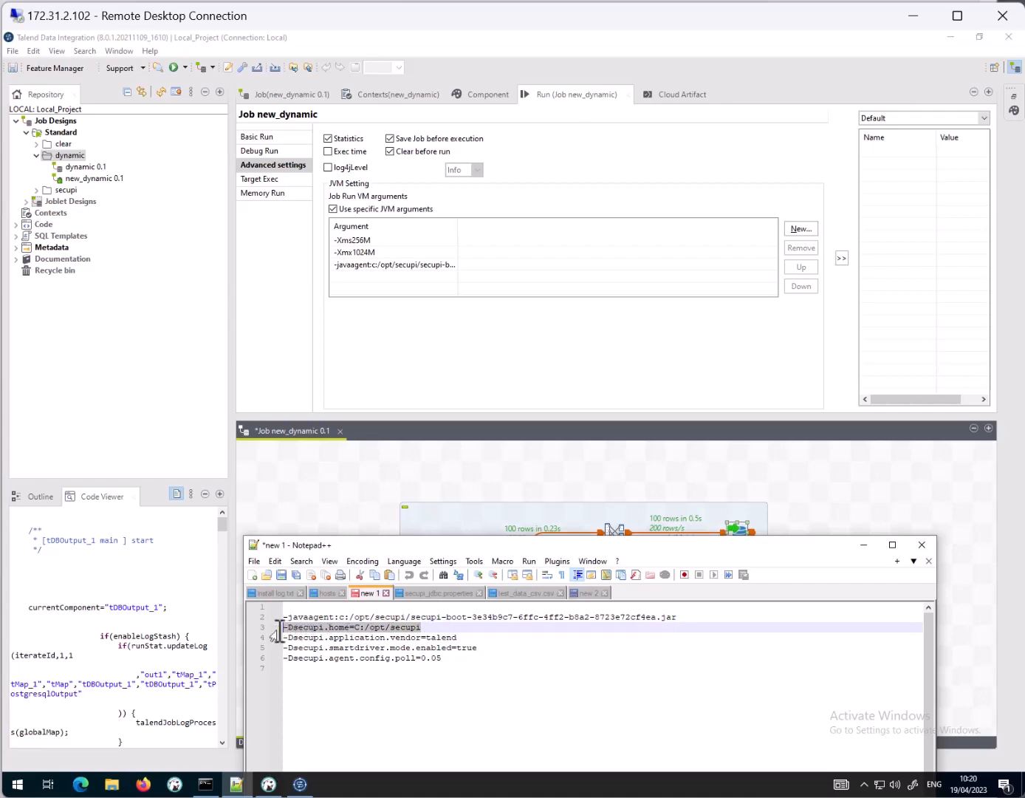
click(807, 231)
key(ctrl+v)
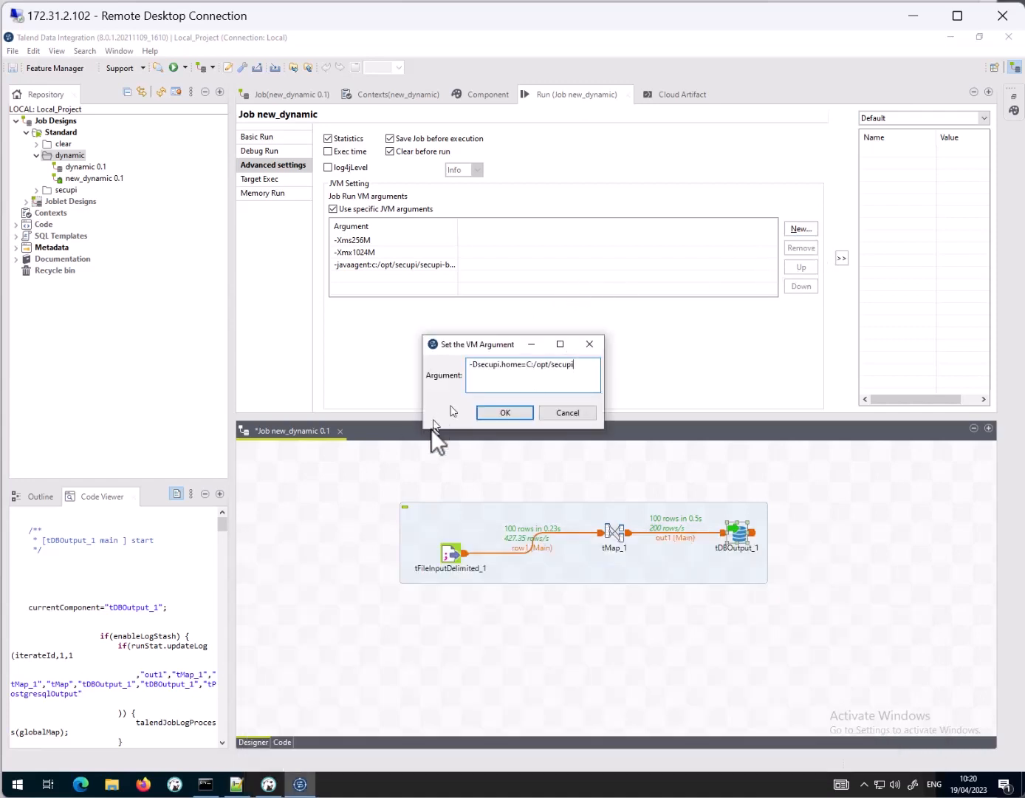
click(518, 413)
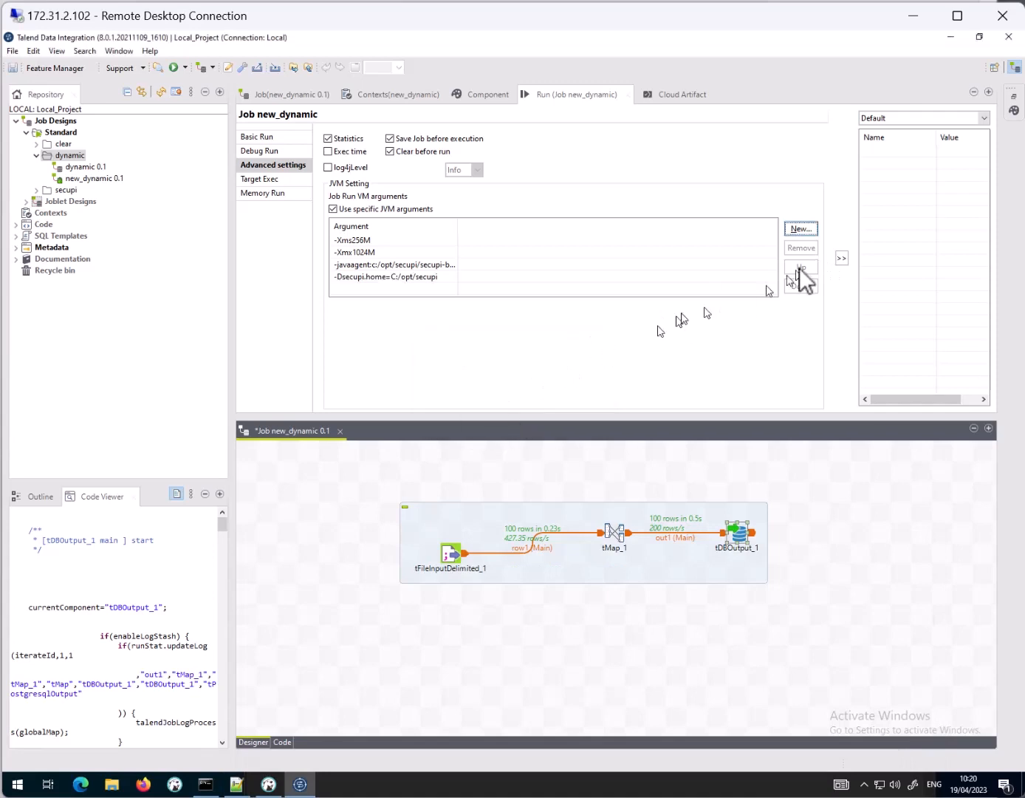
Step: Add the VM argument -Dsecupi.application.vendor=talend to the job, copying it from the Notepad++ notes
click(806, 229)
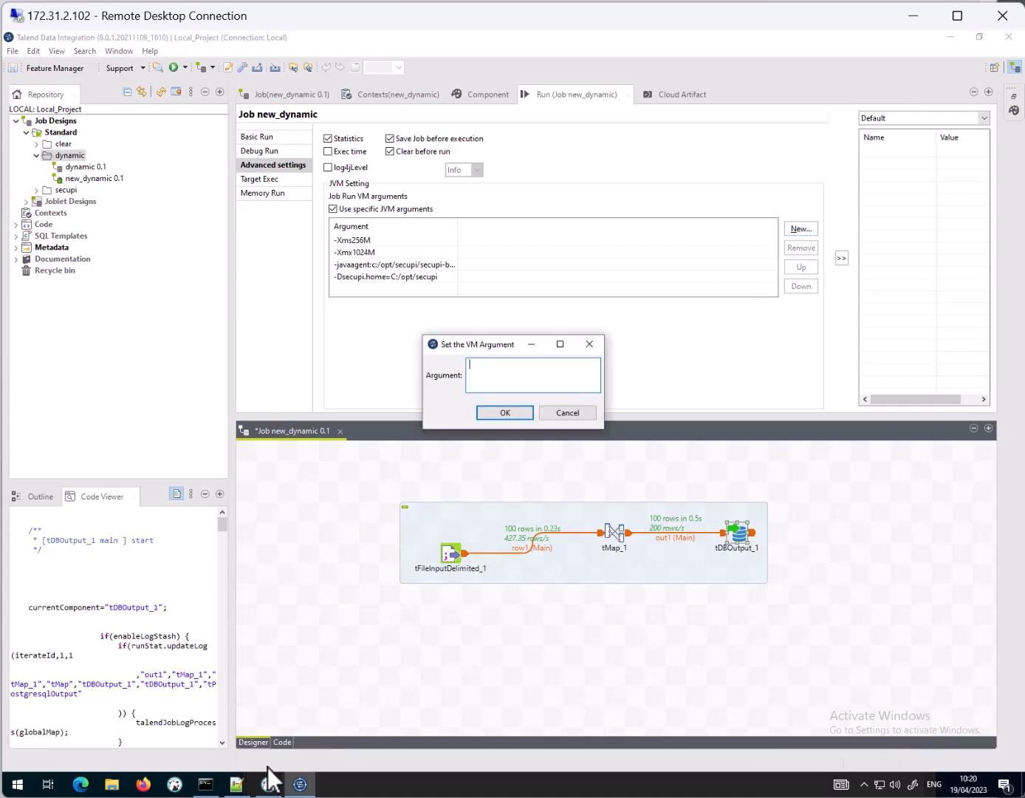
click(237, 784)
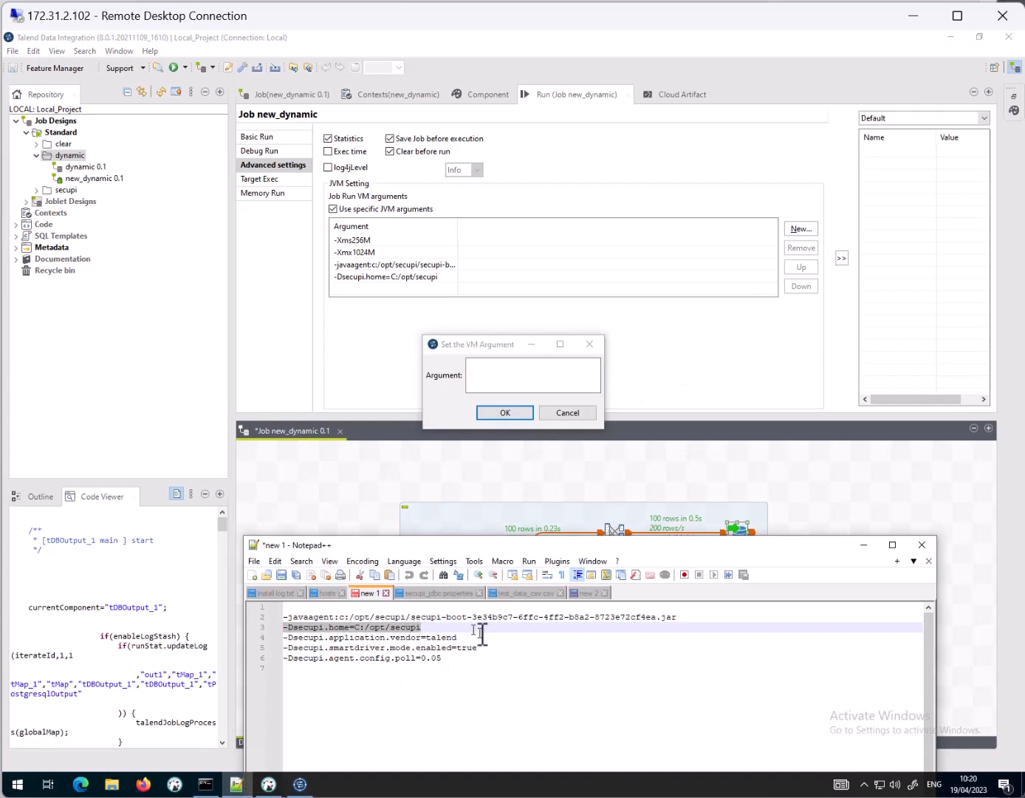
drag(458, 637, 275, 641)
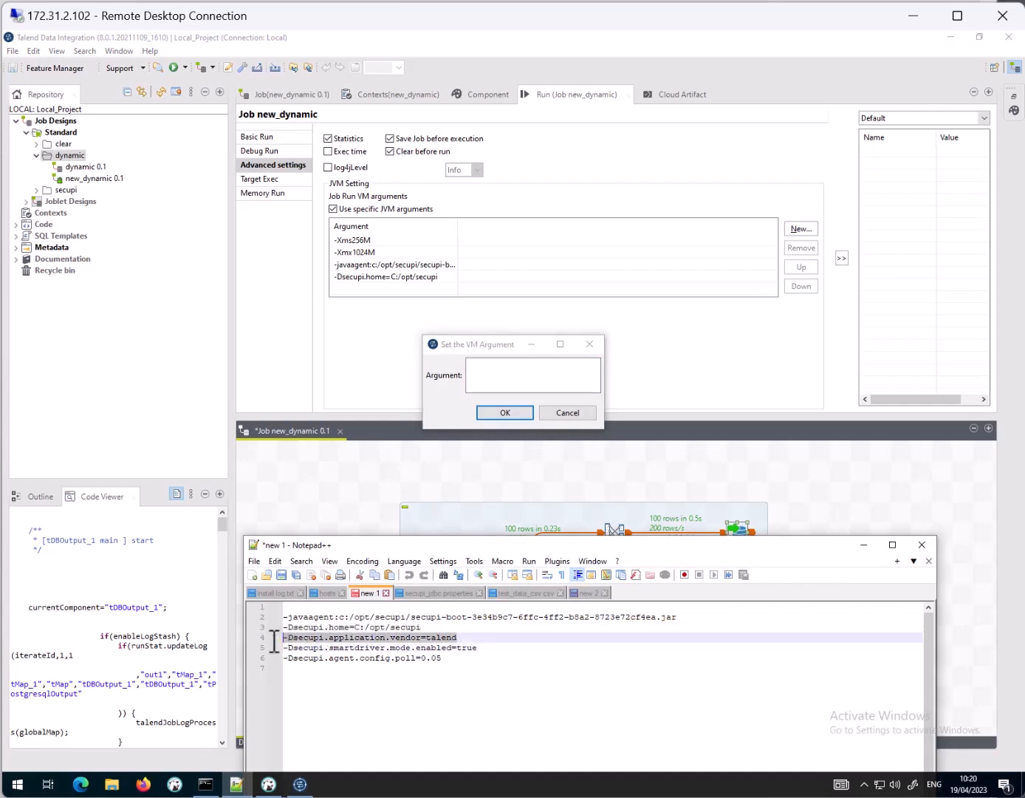
key(ctrl+c)
click(534, 374)
key(ctrl+v)
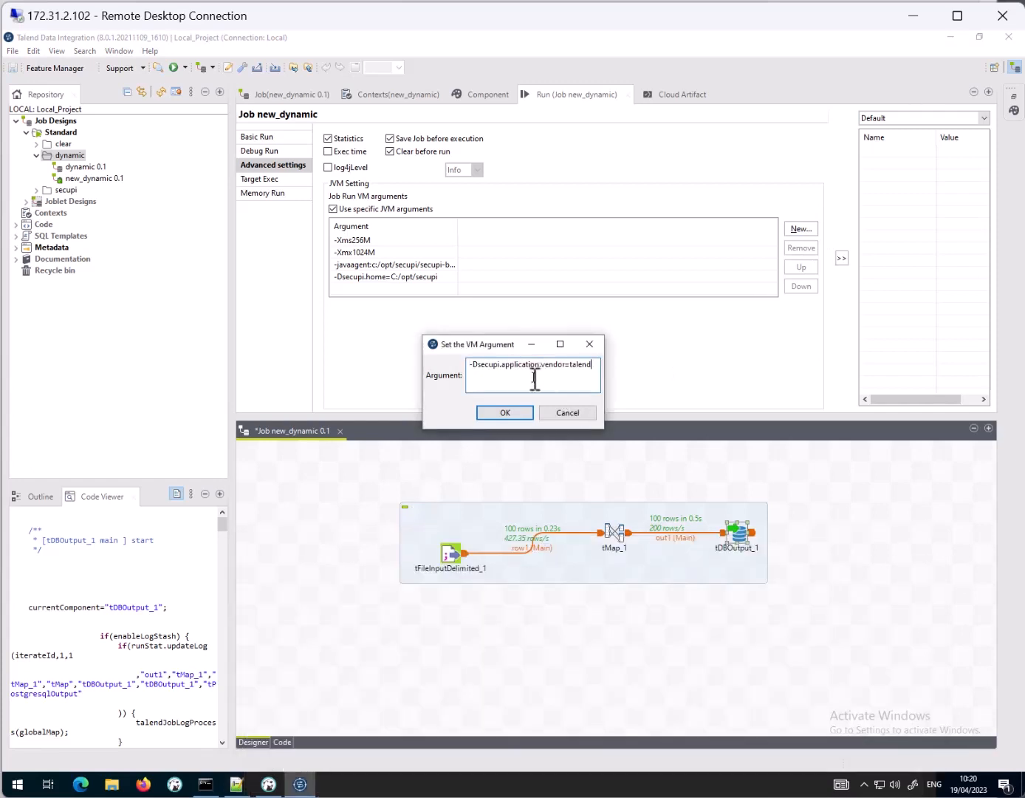
click(509, 414)
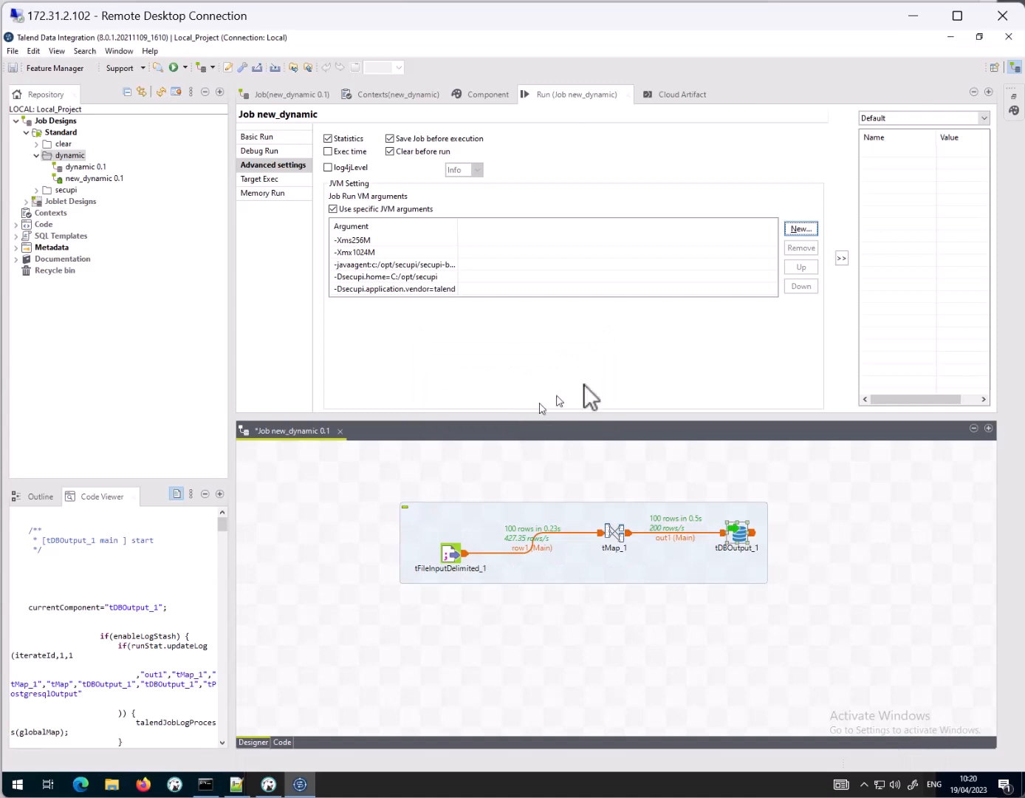
Step: Add the VM argument -Dsecupi.smartdriver.mode.enabled=true to the job, copying it from the Notepad++ notes
click(791, 235)
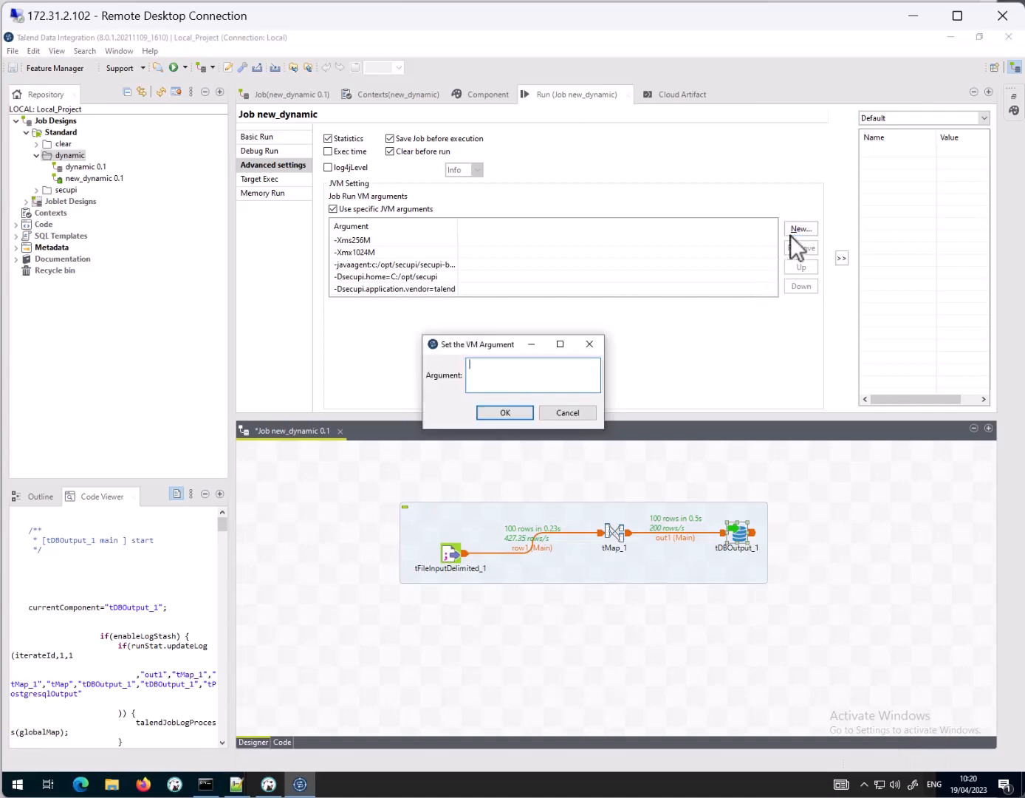
click(246, 788)
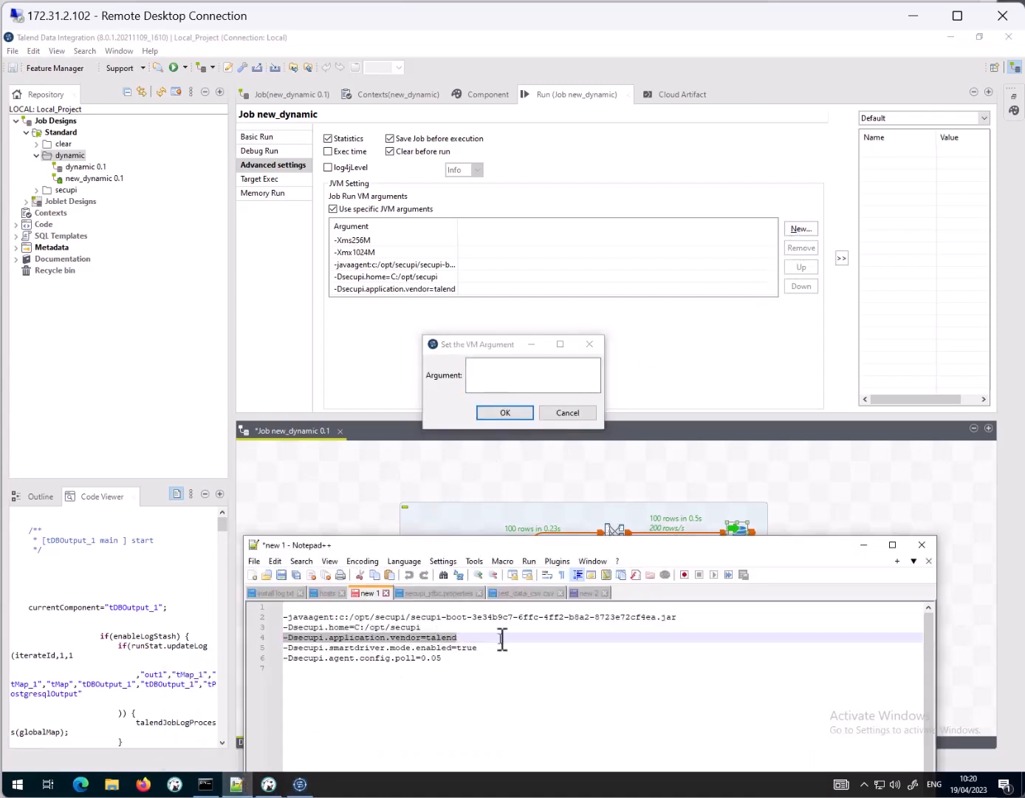
drag(494, 648, 273, 648)
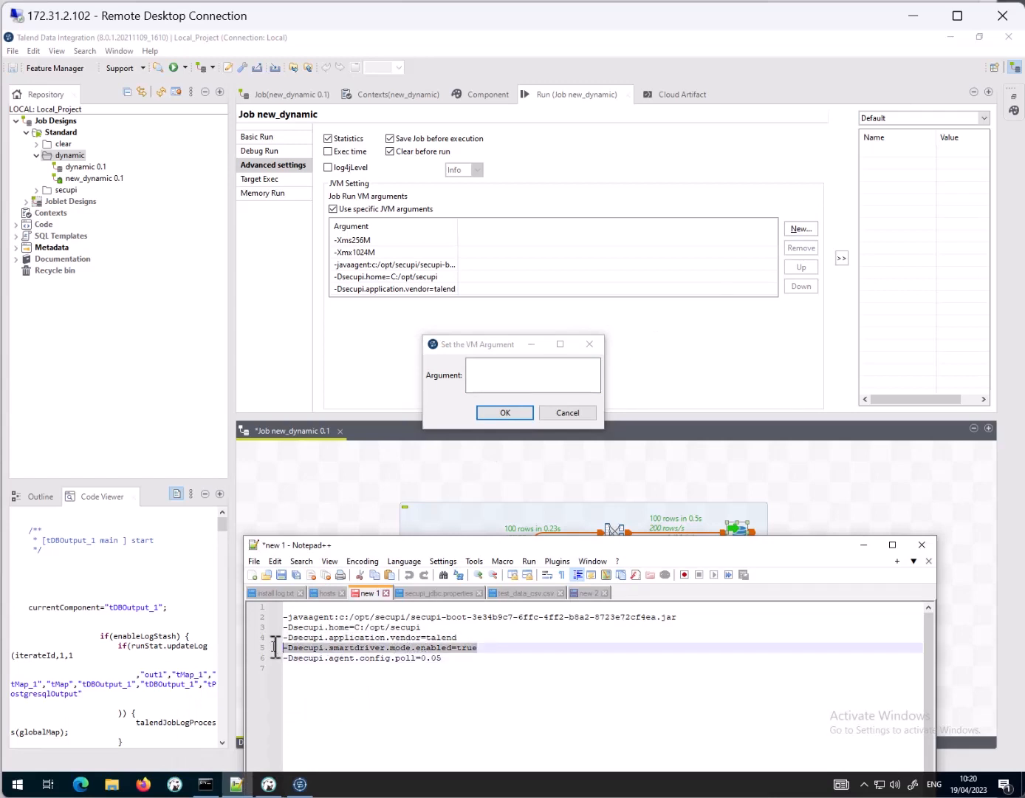
click(532, 371)
key(ctrl+v)
click(507, 412)
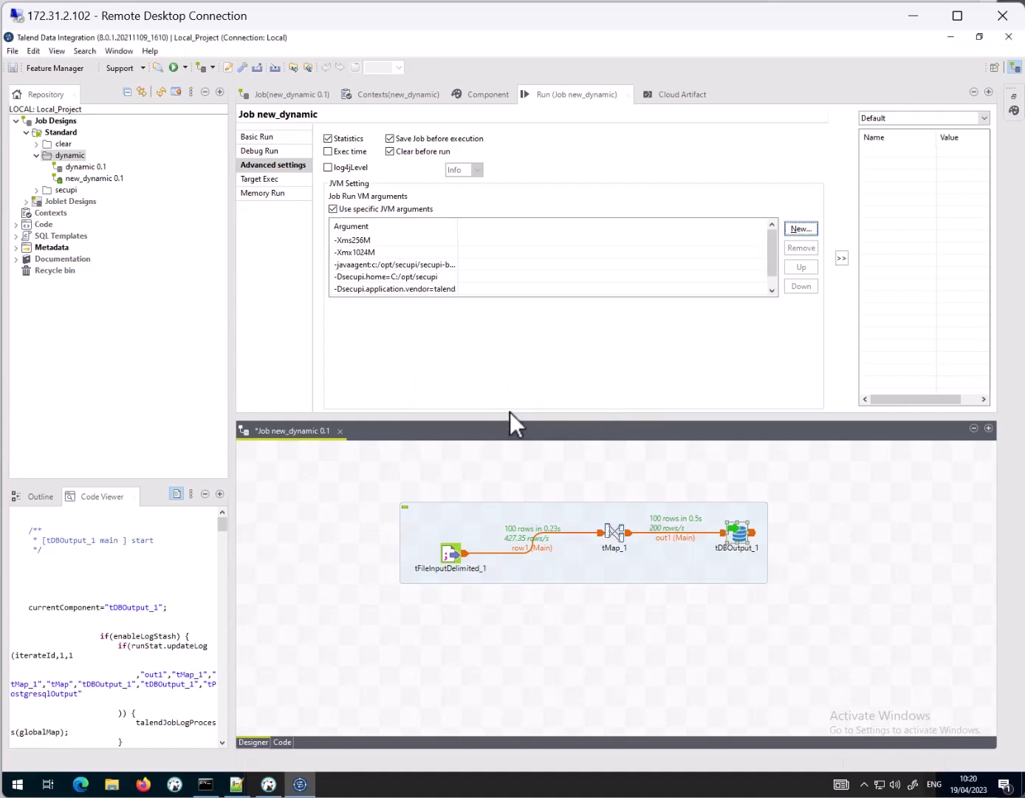
Step: Copy -Dsecupi.agent.config.poll=0.05 from Notepad++, add it as a VM argument in Talend, and return to the basic run view
click(266, 720)
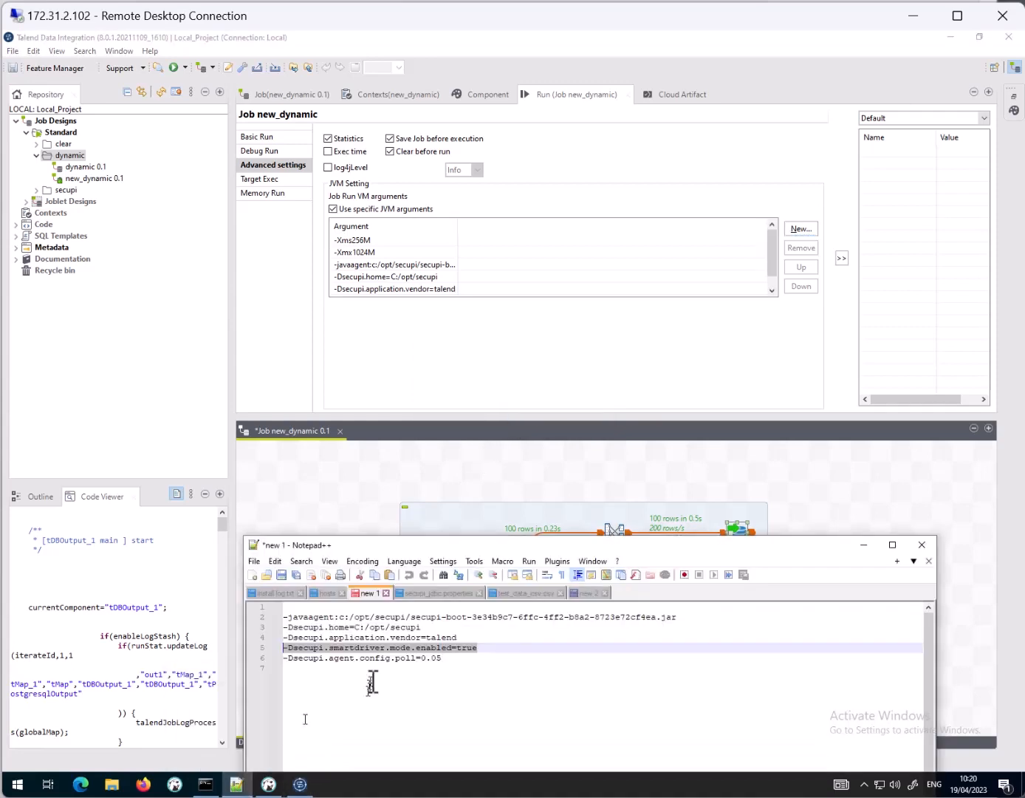
click(510, 658)
drag(506, 658, 241, 660)
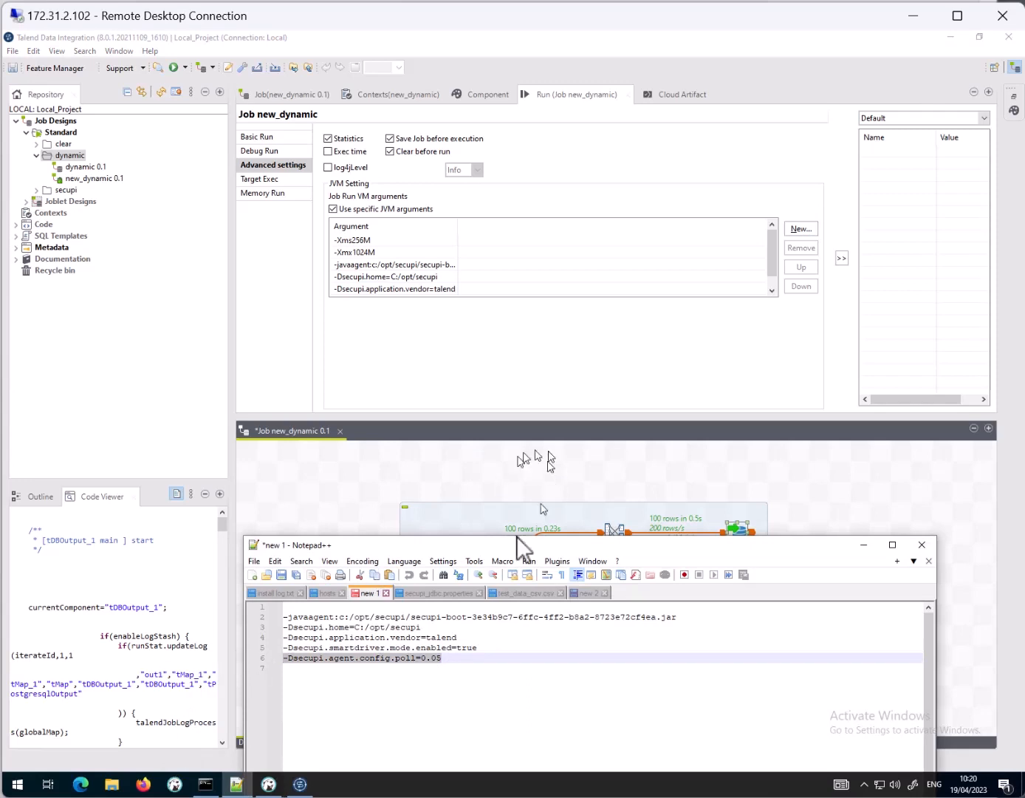
click(802, 229)
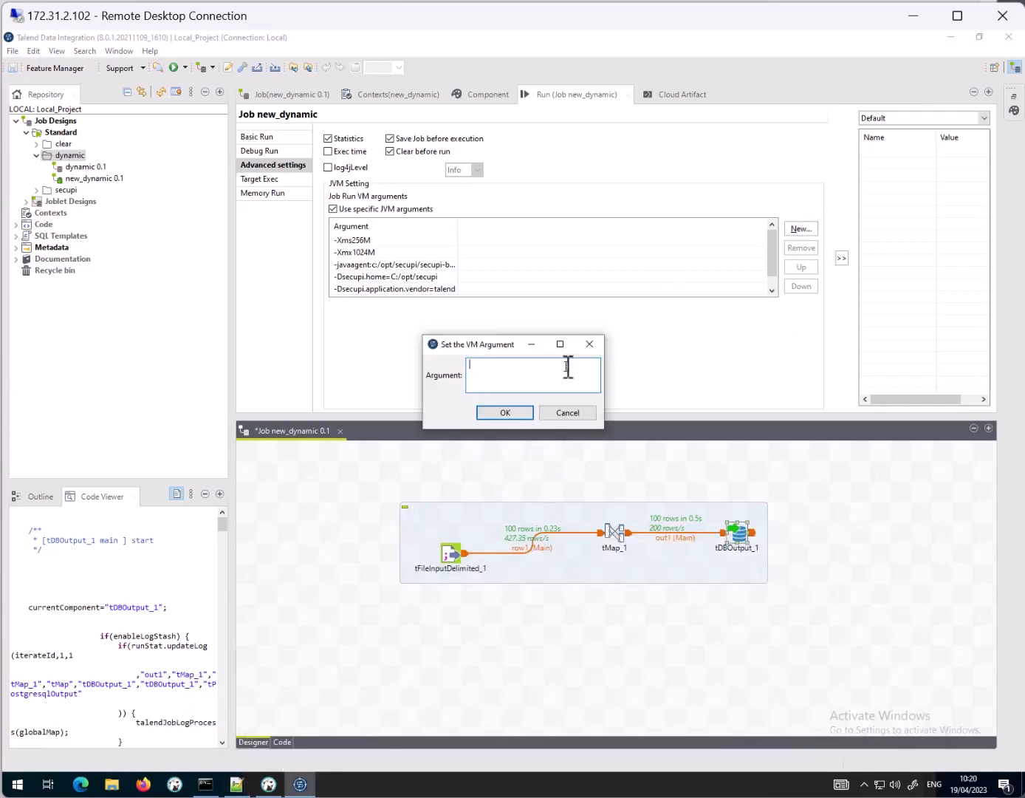
key(ctrl+v)
click(507, 413)
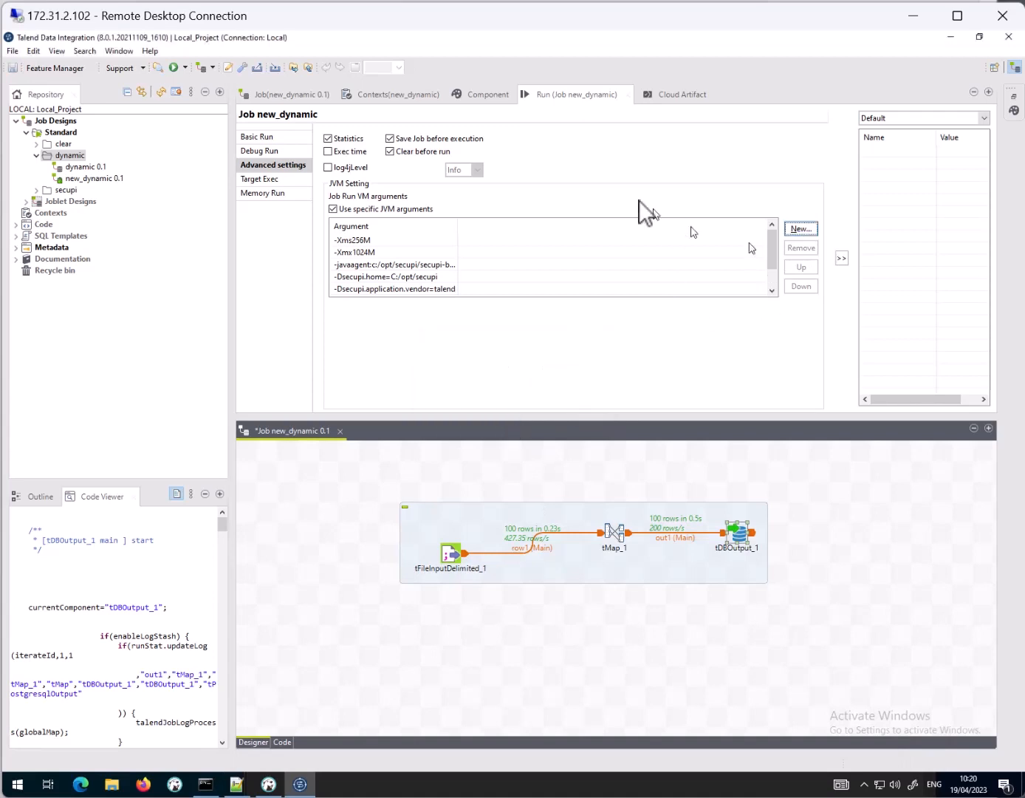
click(272, 136)
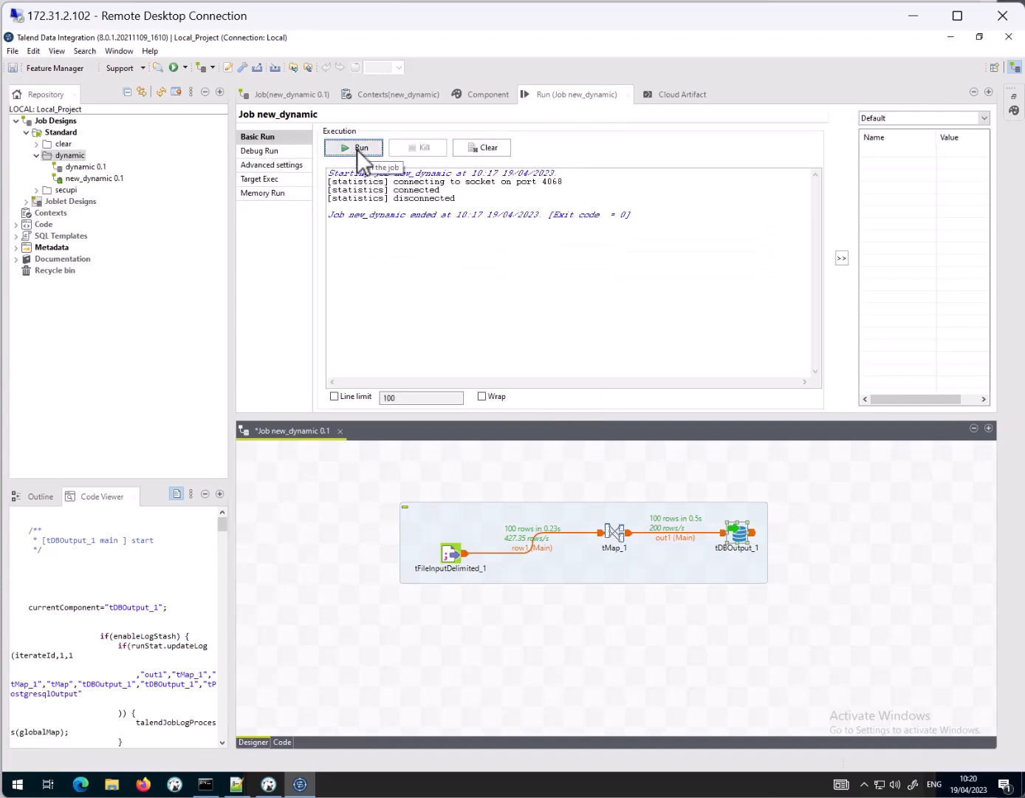
Step: Switch to DBeaver, drop the table public.talend_data_dynamic_enc, and run the select statement on it to check the removal
click(270, 785)
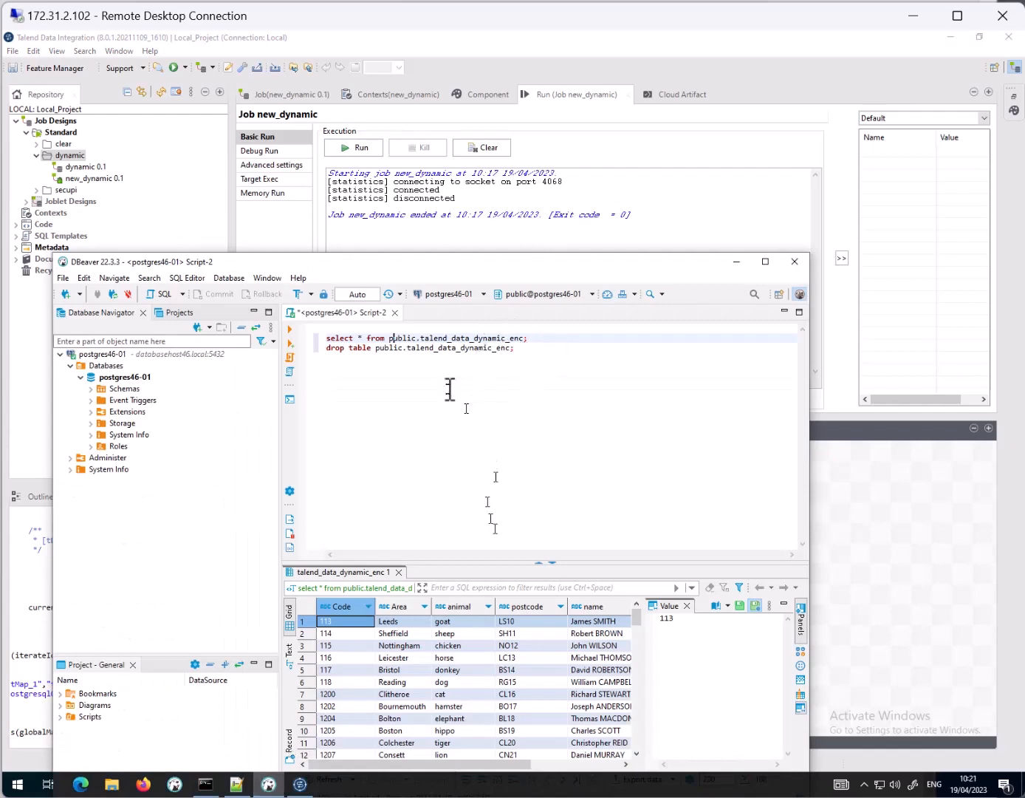
click(504, 347)
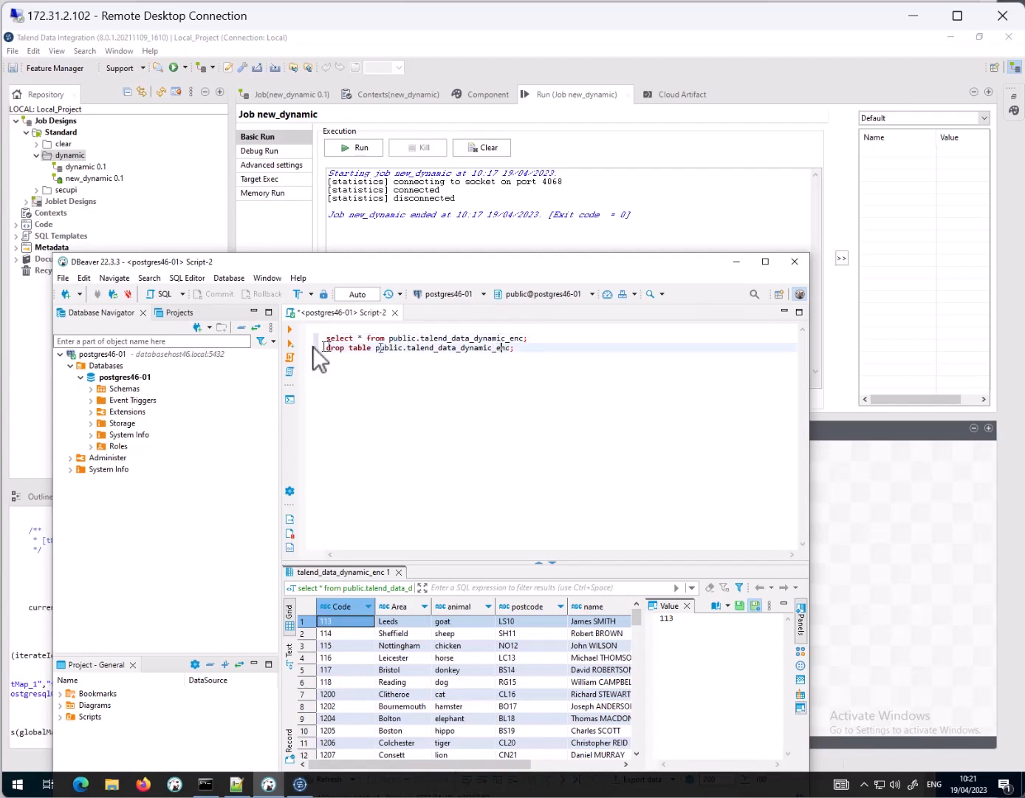
click(290, 331)
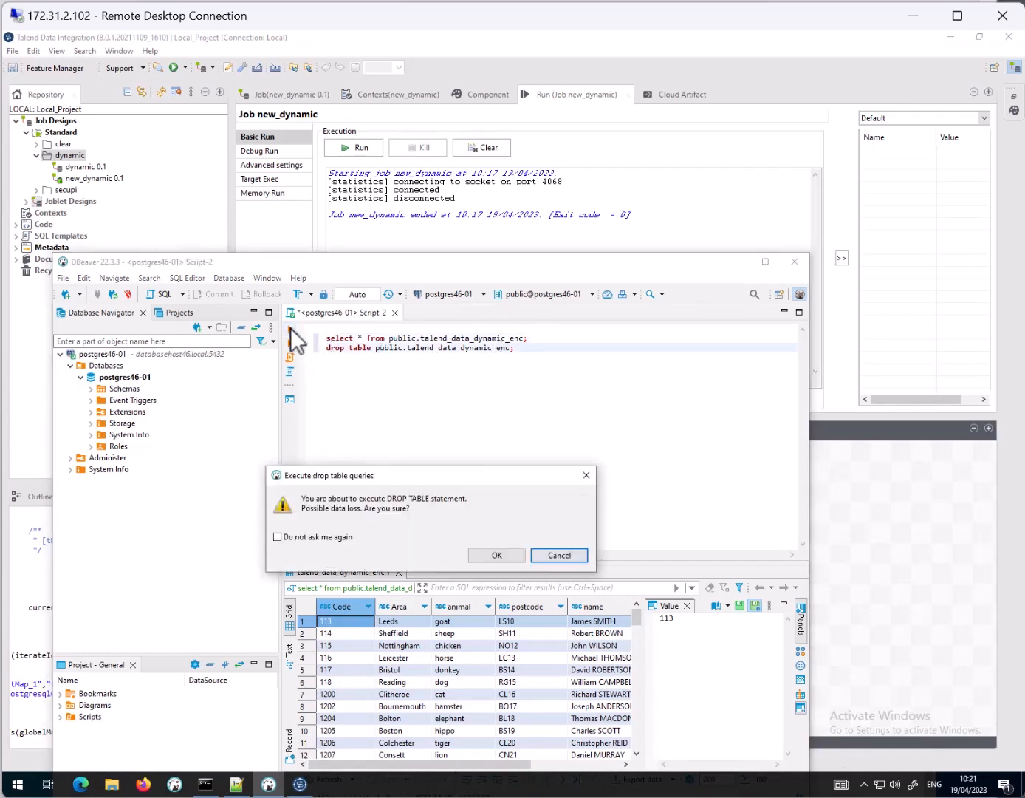
click(494, 555)
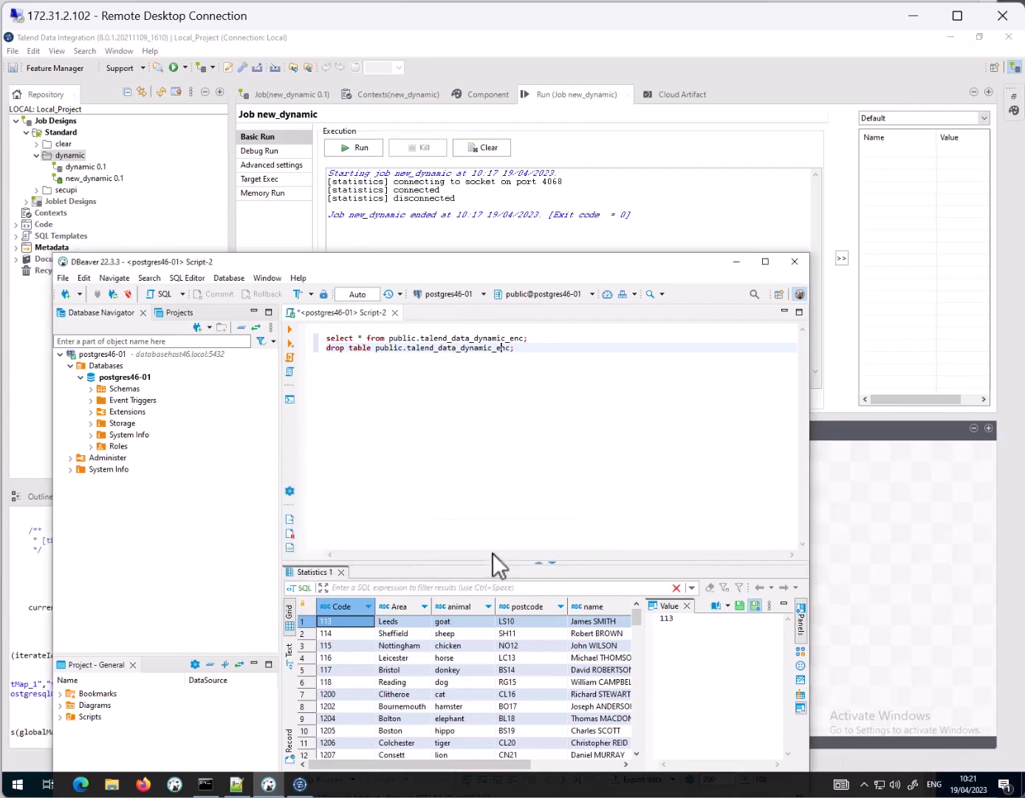
click(470, 338)
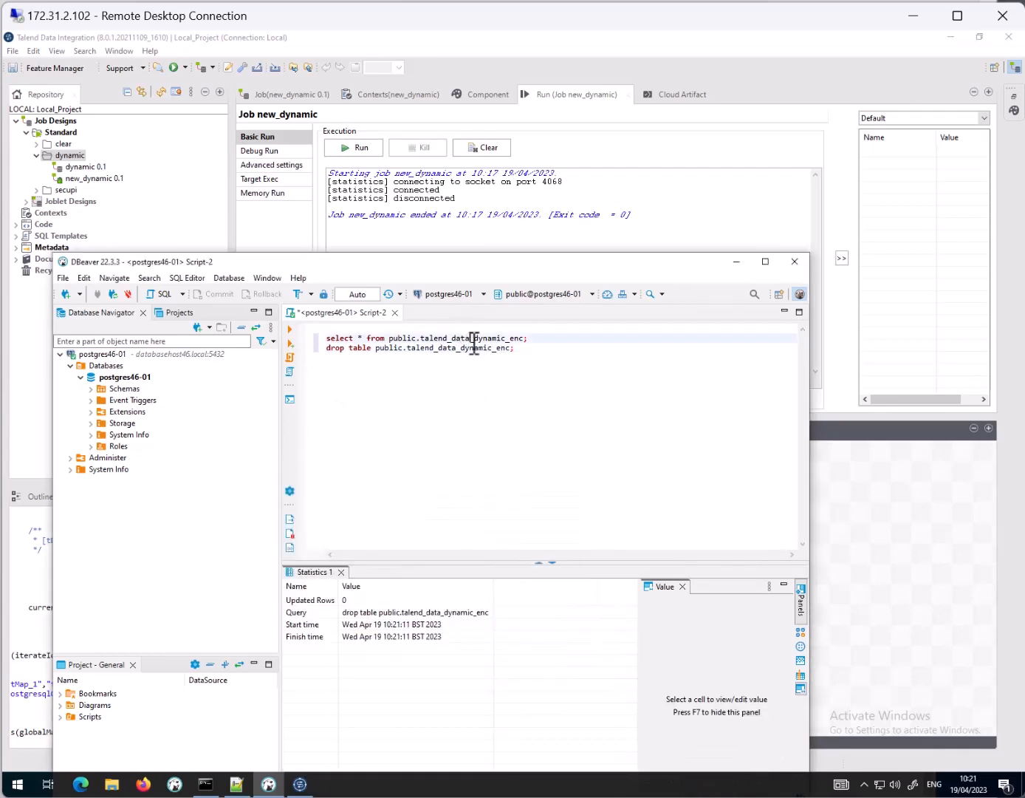
click(289, 330)
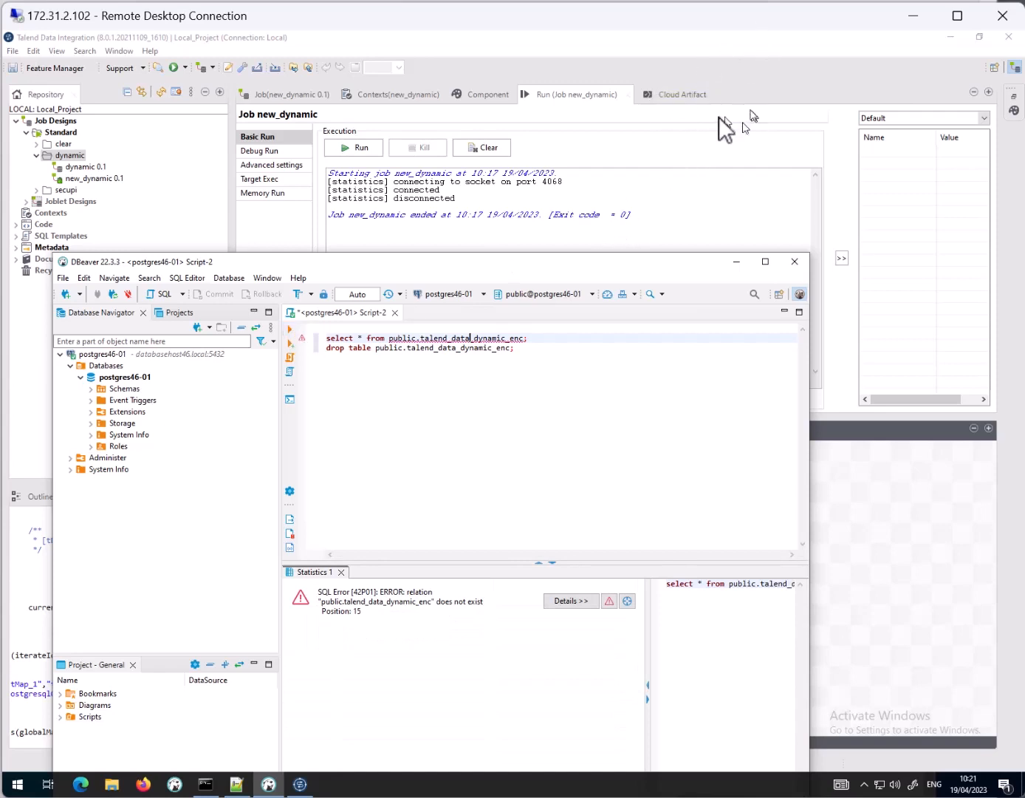
Step: Return to Talend and run the new_dynamic job with the SecuPi agent arguments
click(754, 77)
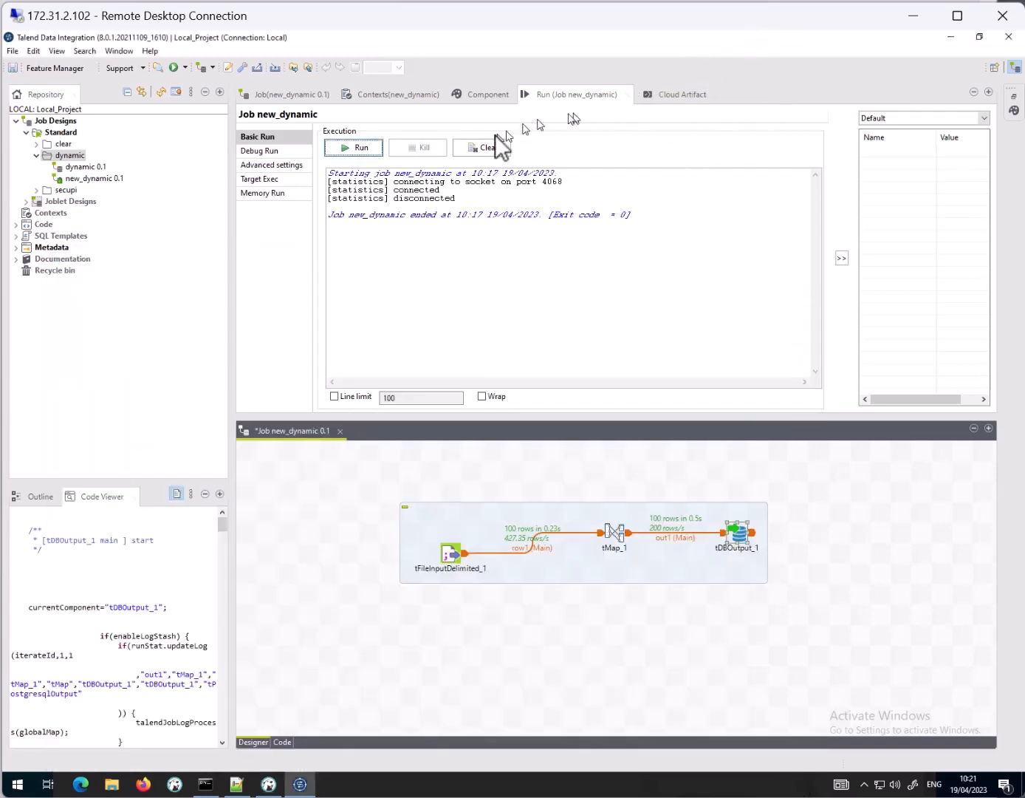
click(347, 149)
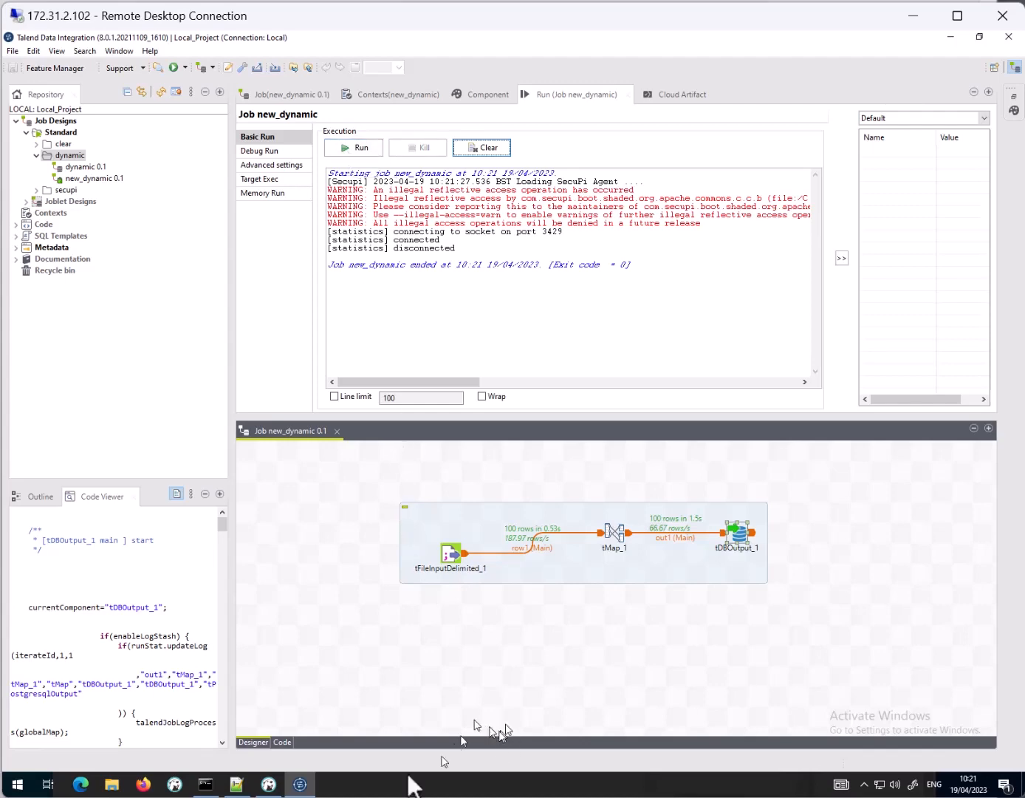
Step: In DBeaver, query public.talend_data_dynamic_enc again and examine the name and email columns of the loaded rows
click(268, 784)
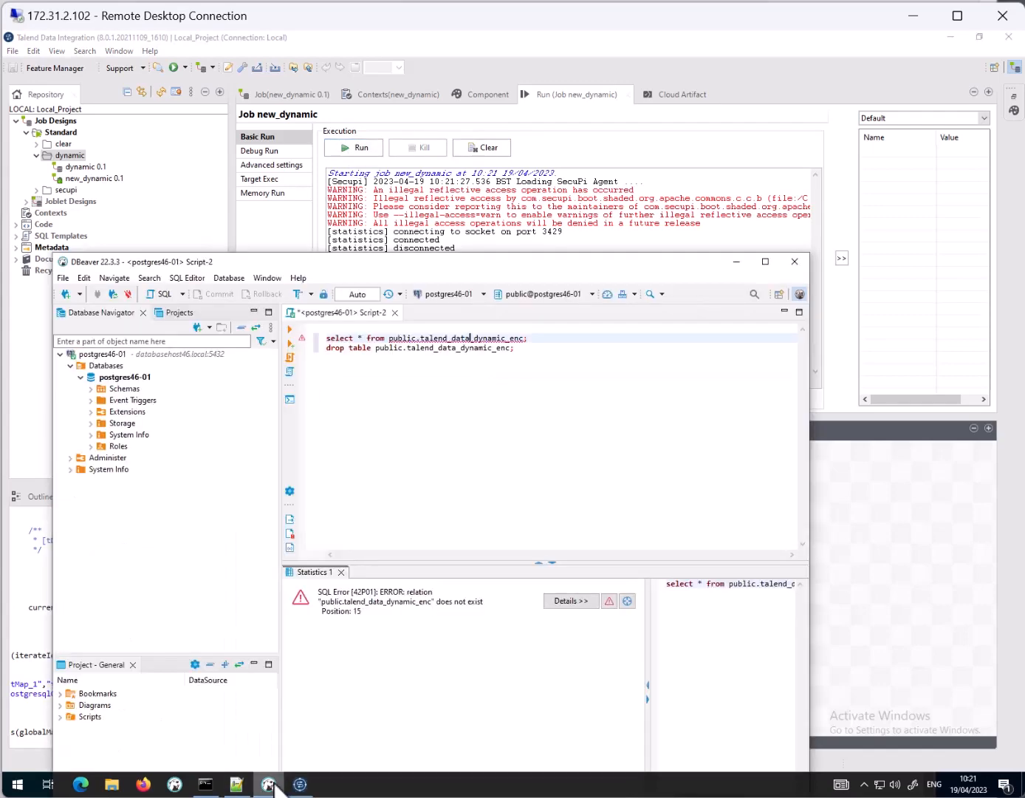
click(374, 337)
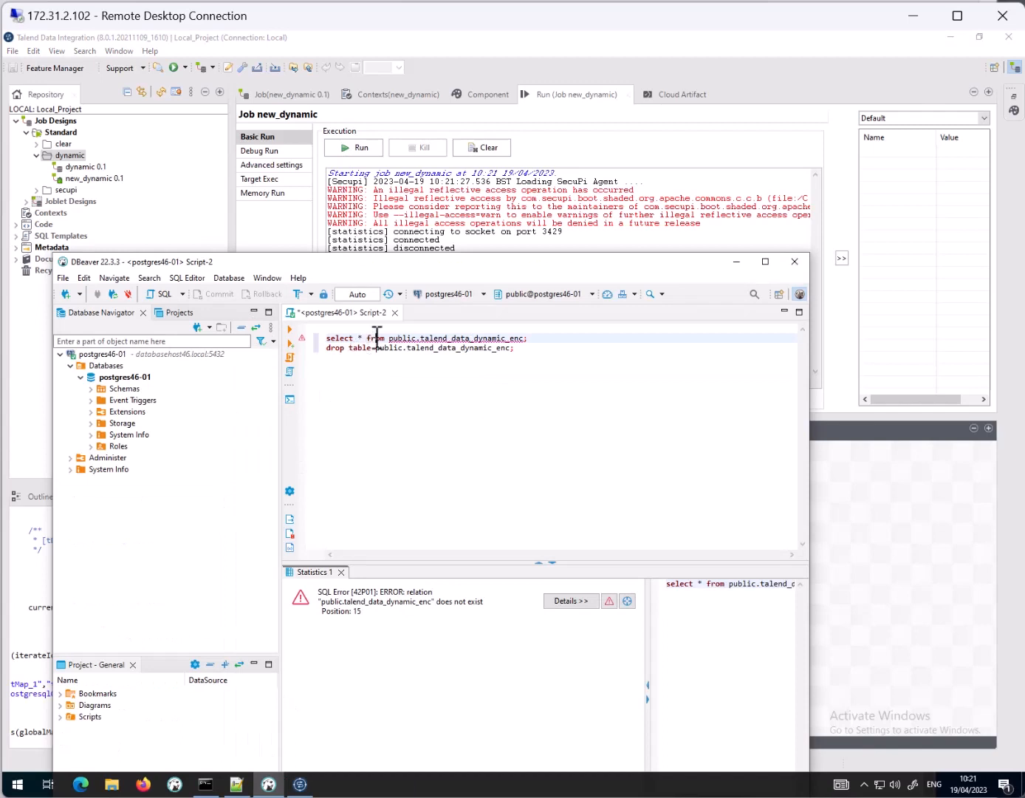
click(290, 330)
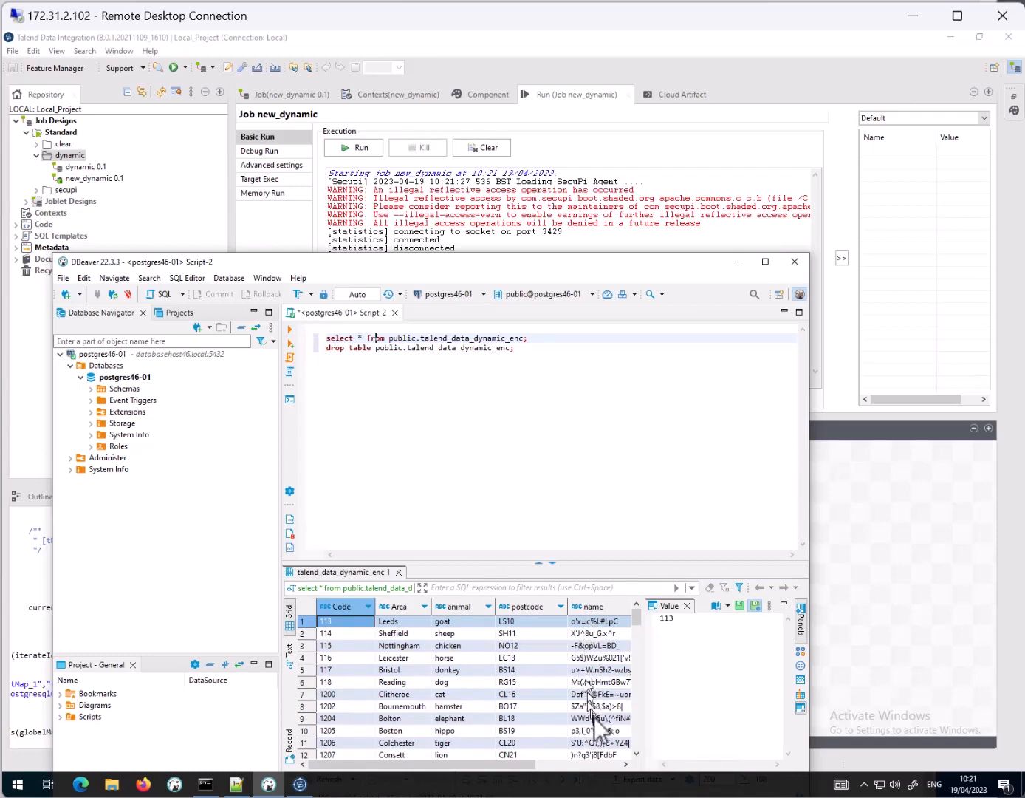
drag(520, 765, 607, 767)
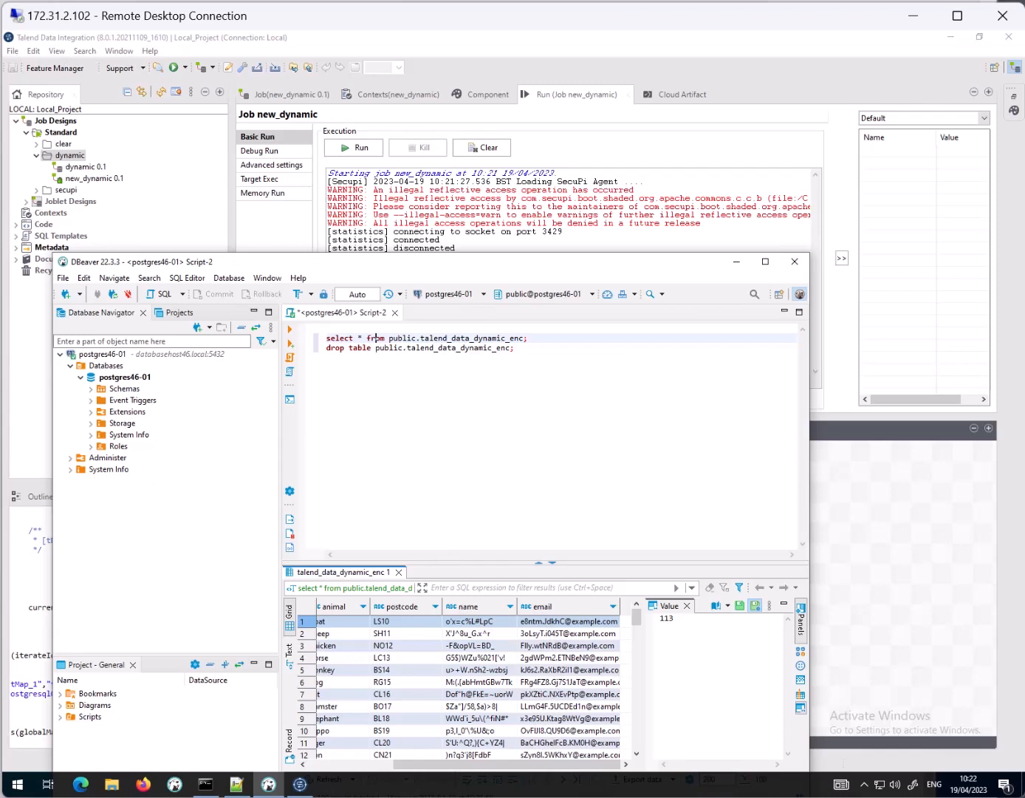
Step: Switch to the SecuPi dashboard and inspect the latest INSERT request, expanding its audited data request and sql-rewrite event
key(alt+Tab)
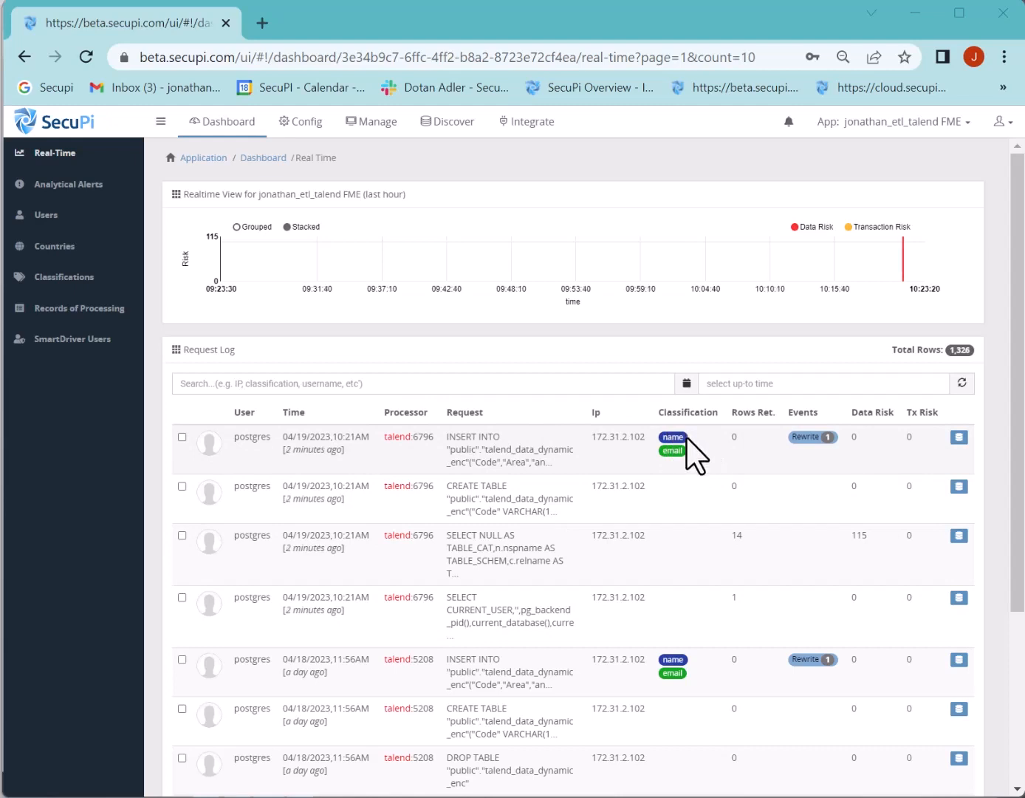
click(969, 437)
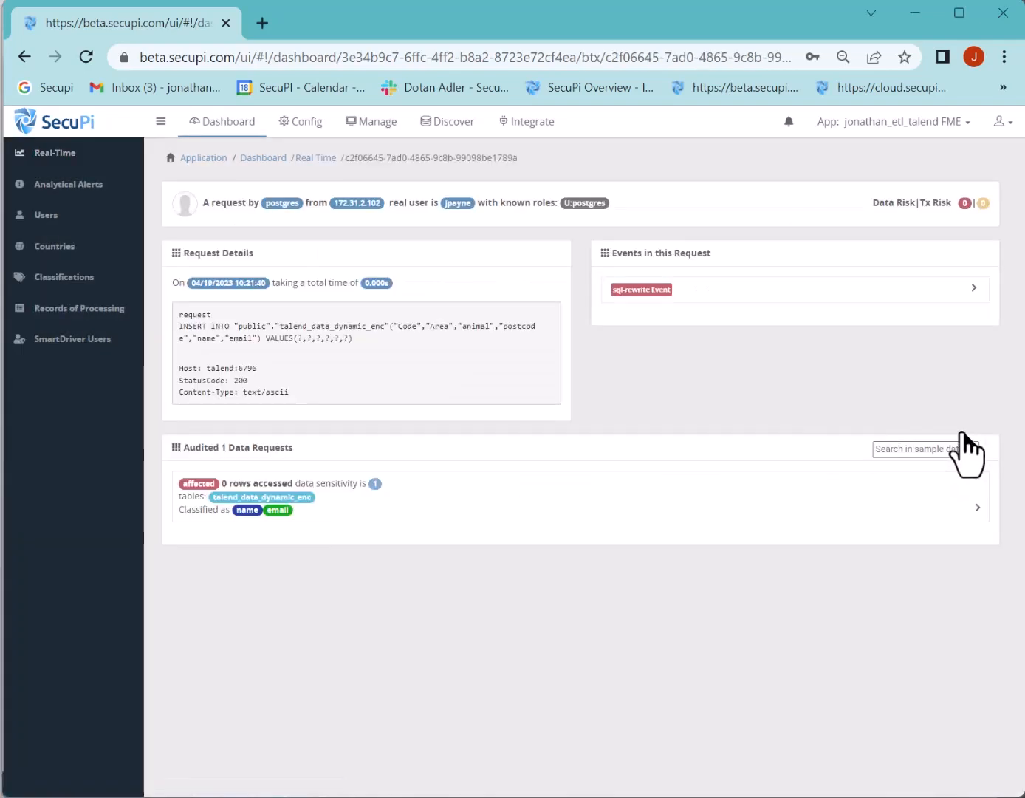
click(973, 508)
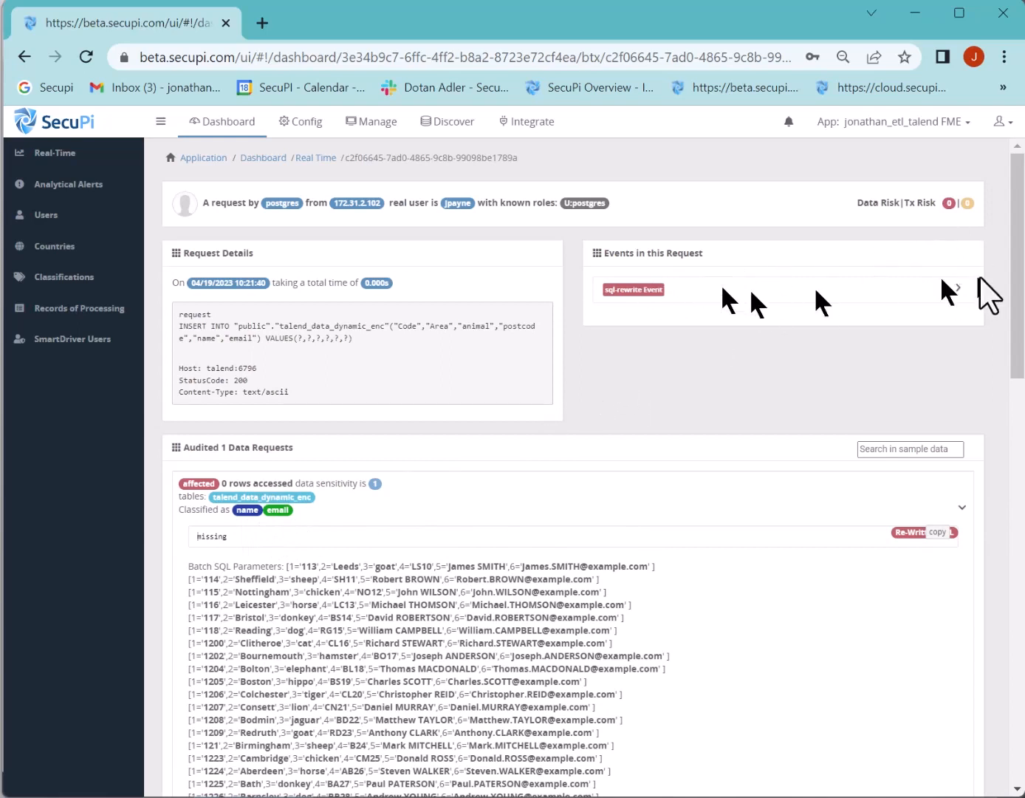
click(956, 291)
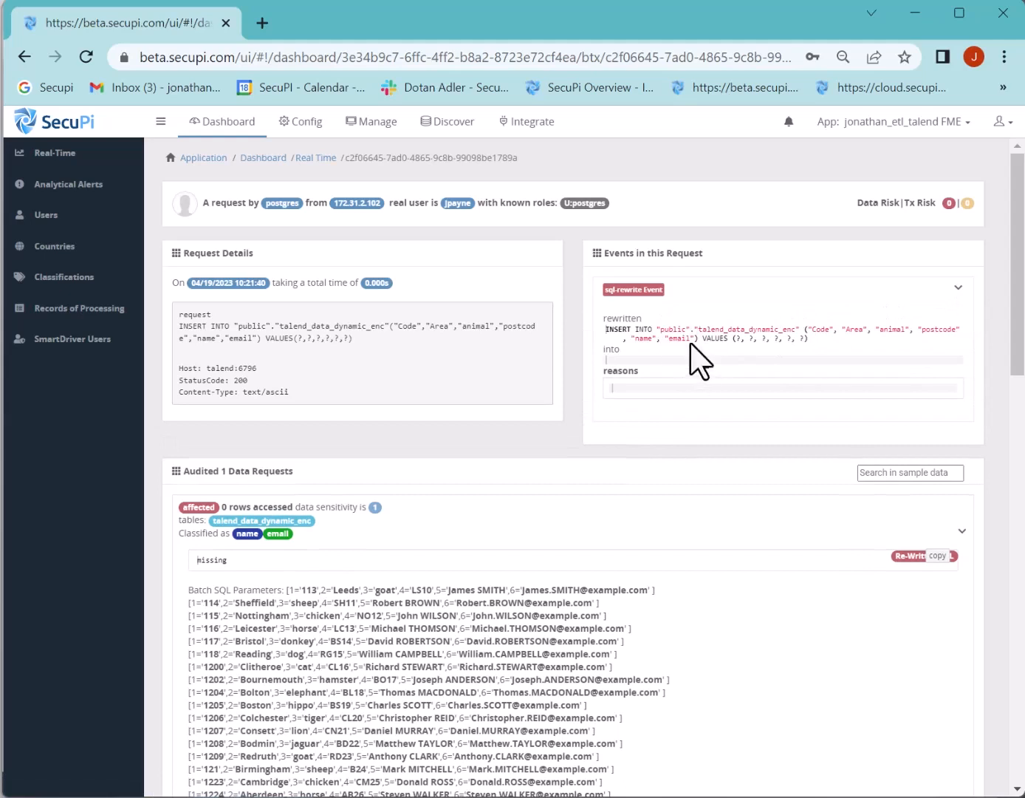
Step: Review the database Resource Access configuration in SecuPi for talend_data_dynamic_enc, and minimize the browser
click(315, 125)
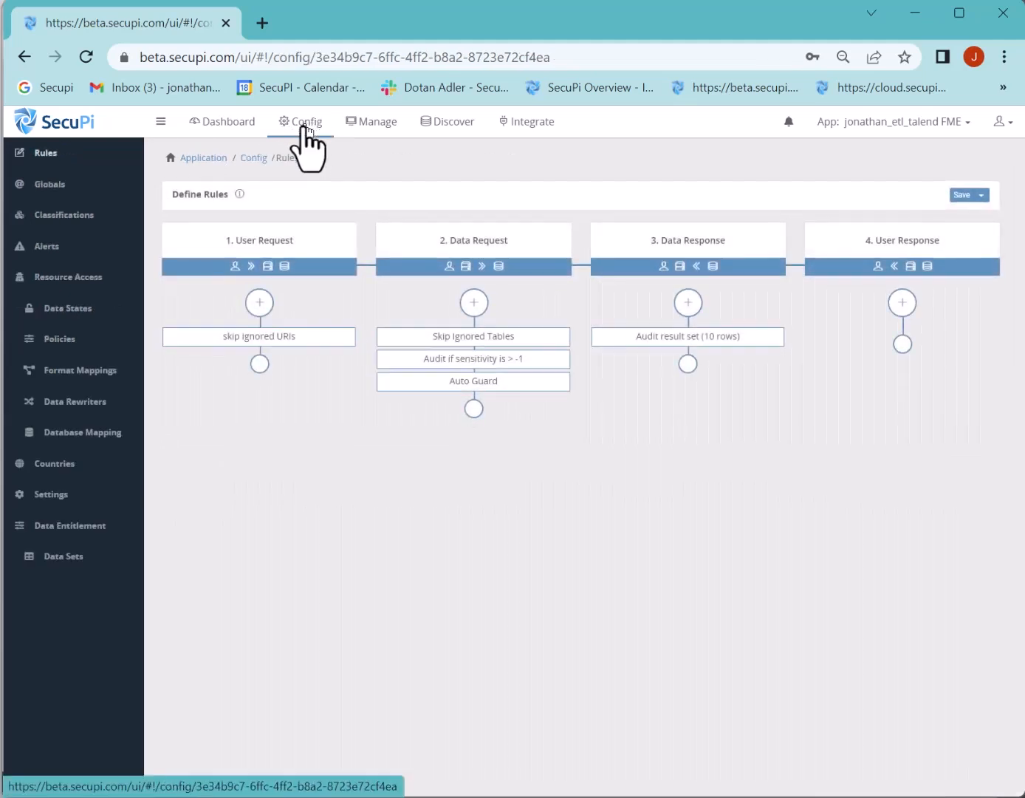
click(74, 278)
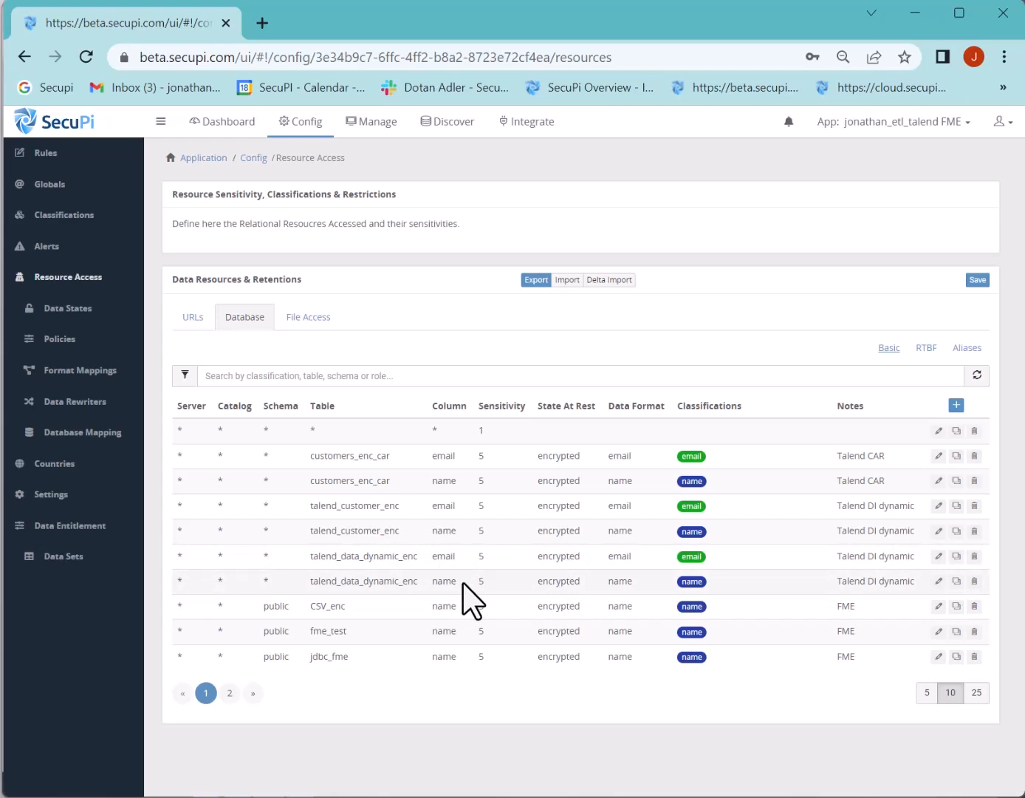
click(910, 11)
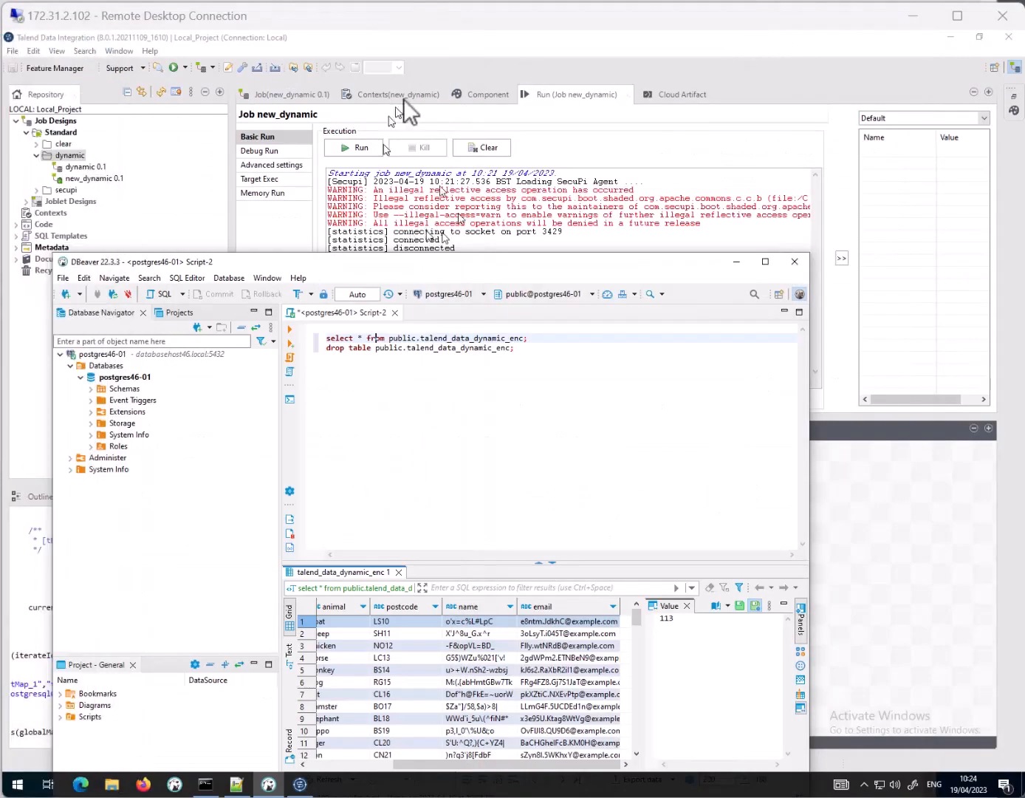
Step: Switch back to Talend and open the schema of the tFileInputDelimited_1 component to examine its columns
click(724, 140)
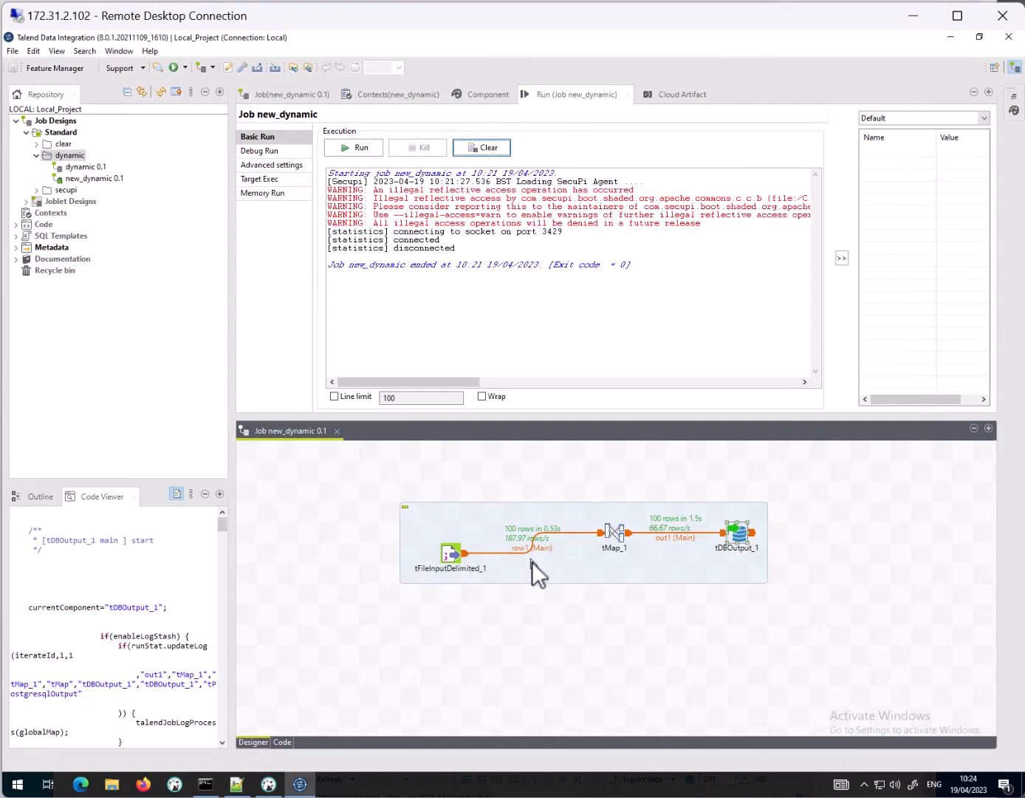
double_click(452, 552)
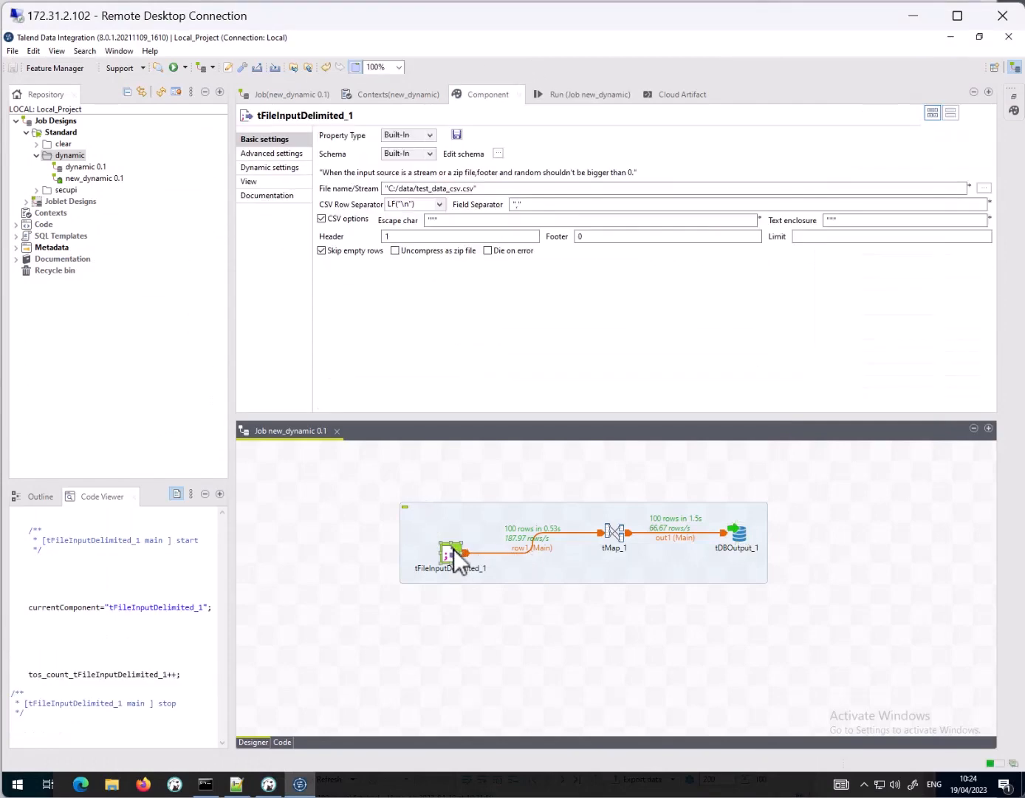
click(497, 154)
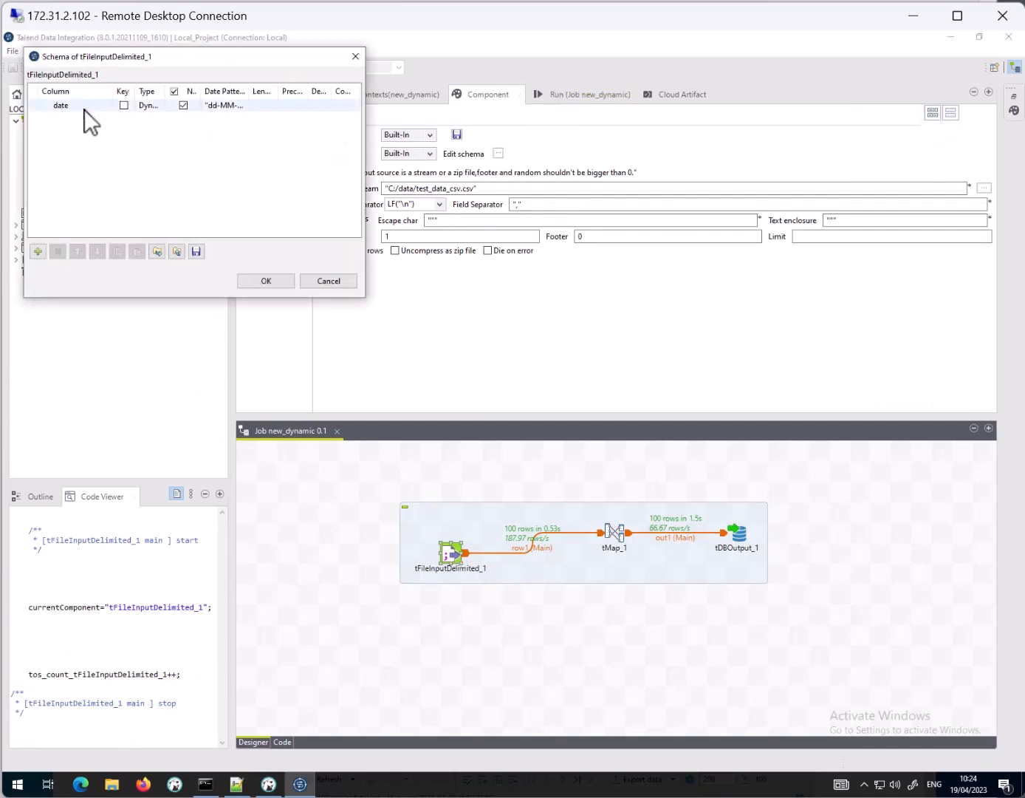